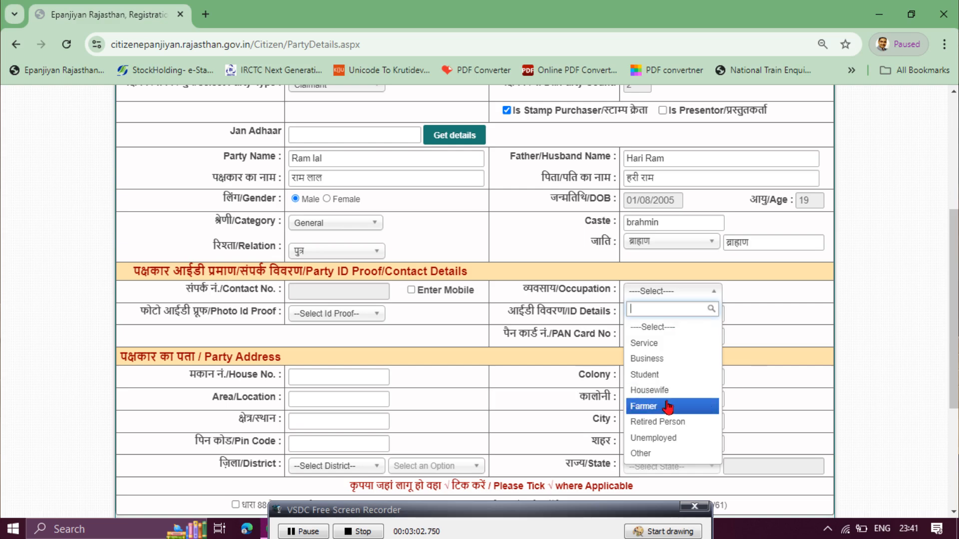
Step: Set the claimant's occupation to Farmer and open the Photo Id Proof list
{"action": "left_click", "coordinate": [669, 403]}
{"action": "left_click", "coordinate": [369, 315]}
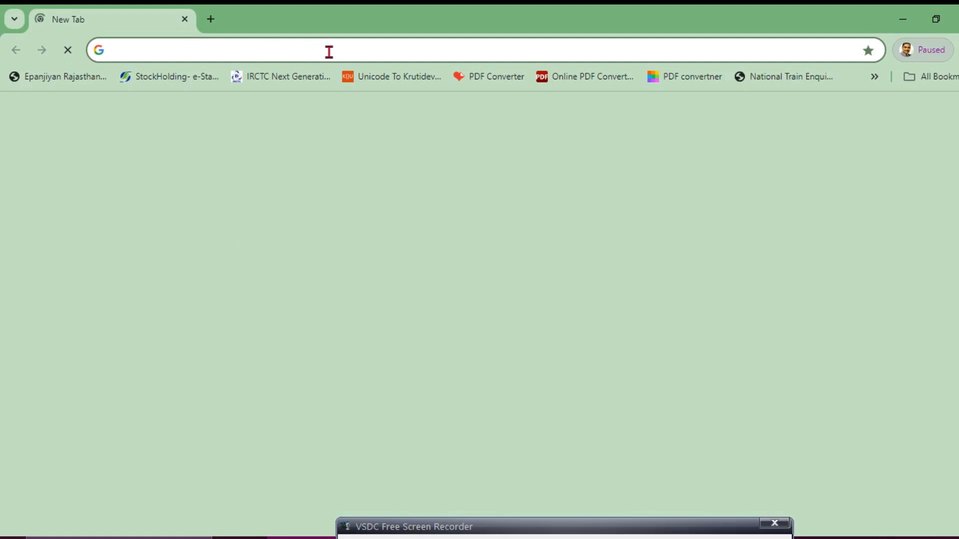
Step: Load the epanjiyan.rajasthan.gov.in portal from the address bar suggestion
{"action": "left_click", "coordinate": [278, 47]}
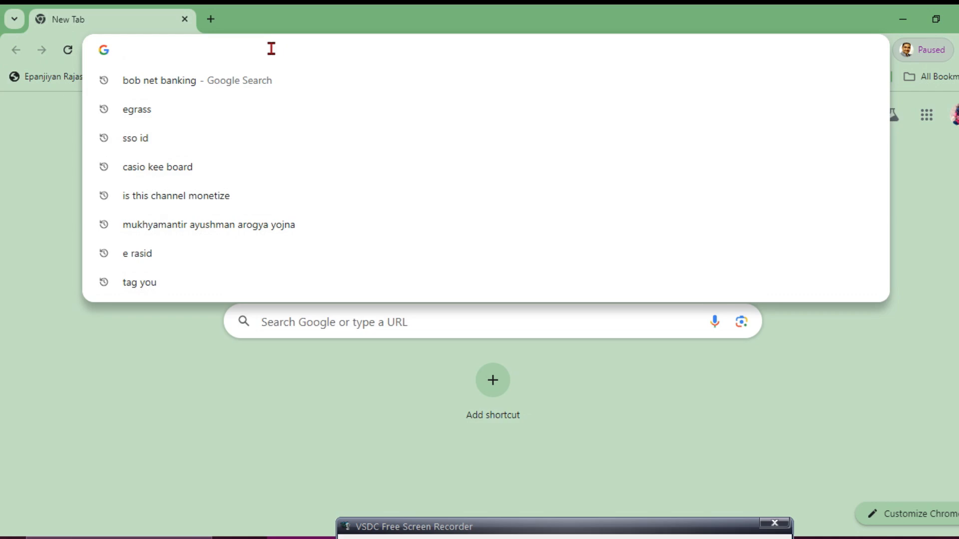
{"action": "type", "text": "epanjiyan.rajasthan.gov.in"}
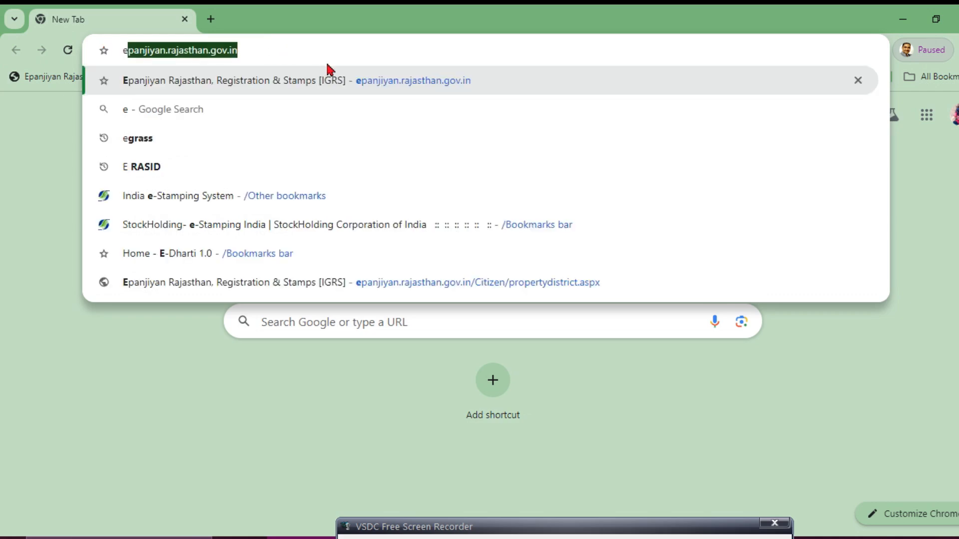
{"action": "left_click", "coordinate": [376, 80]}
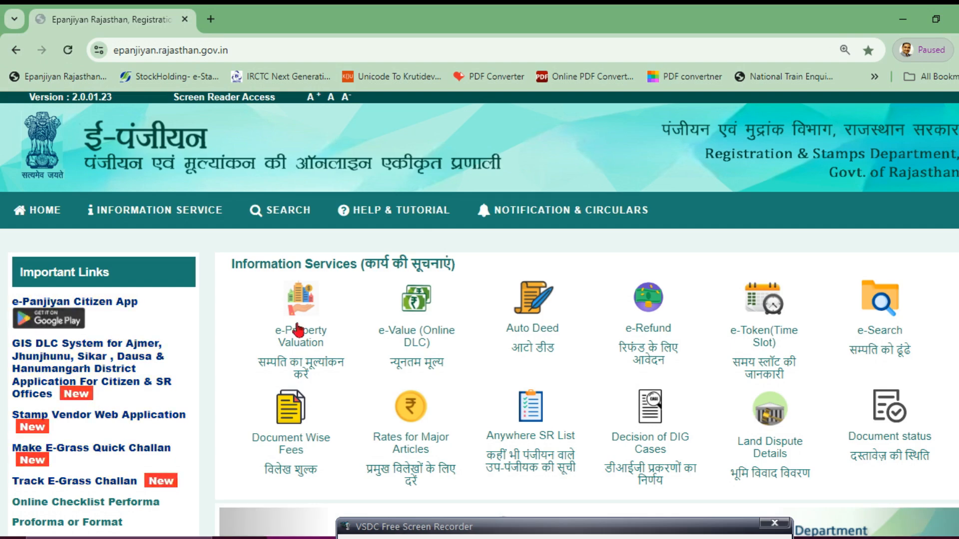
Step: Open e-Property Valuation and submit ALWAR as the property district
{"action": "left_click", "coordinate": [320, 368]}
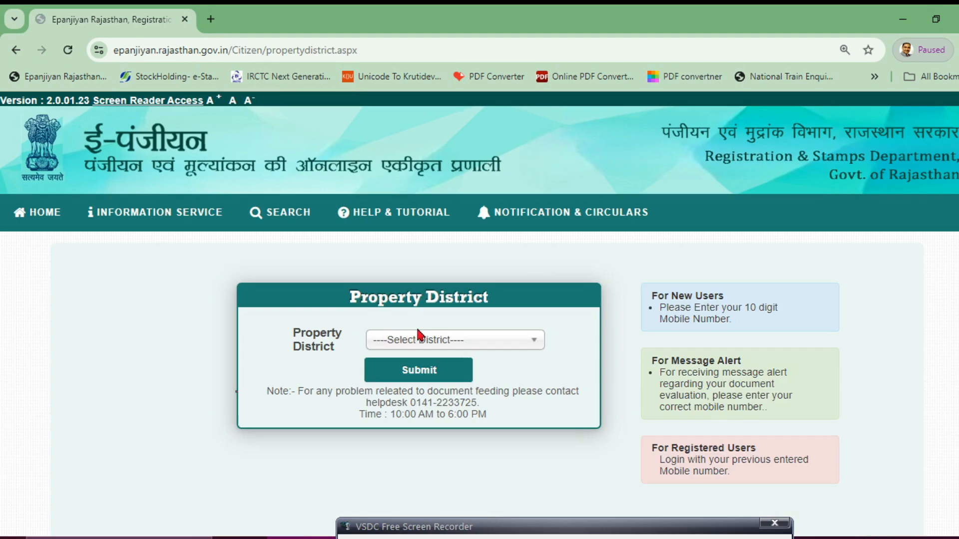
{"action": "left_click", "coordinate": [515, 335]}
{"action": "scroll", "coordinate": [560, 324], "scroll_direction": "down", "scroll_amount": 2}
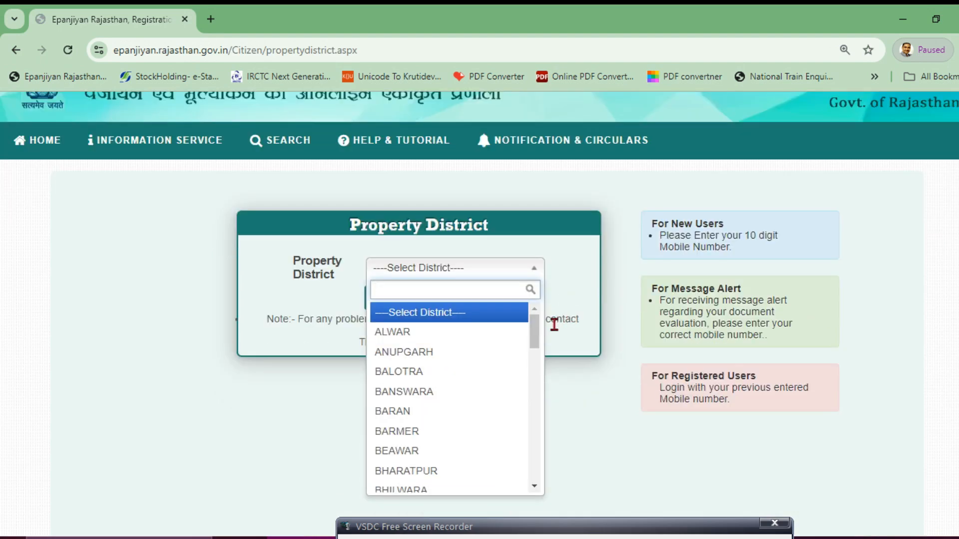
{"action": "scroll", "coordinate": [460, 368], "scroll_direction": "down", "scroll_amount": 2}
{"action": "scroll", "coordinate": [460, 368], "scroll_direction": "up", "scroll_amount": 2}
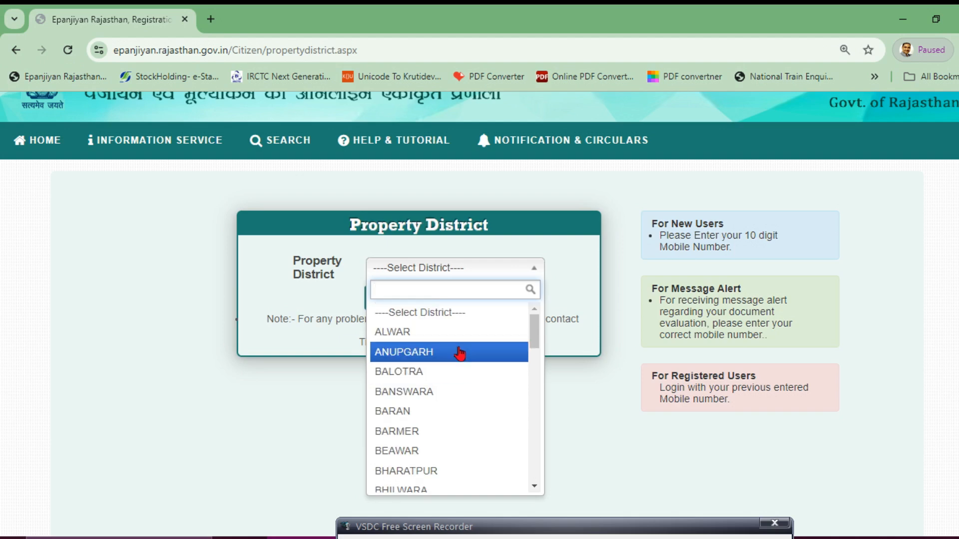
{"action": "left_click", "coordinate": [453, 331]}
{"action": "left_click", "coordinate": [452, 300]}
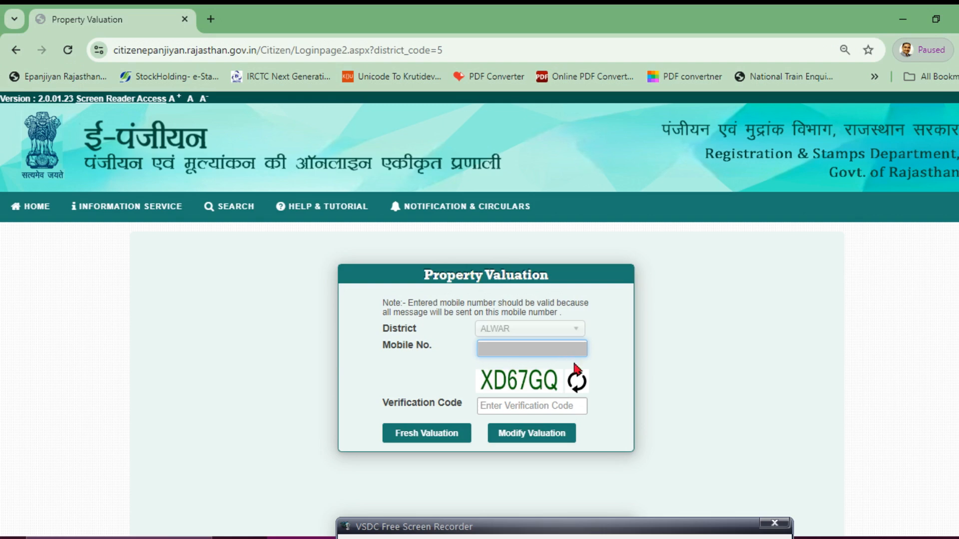
Step: Enter the captcha and request an OTP to modify a valuation
{"action": "left_click", "coordinate": [560, 403]}
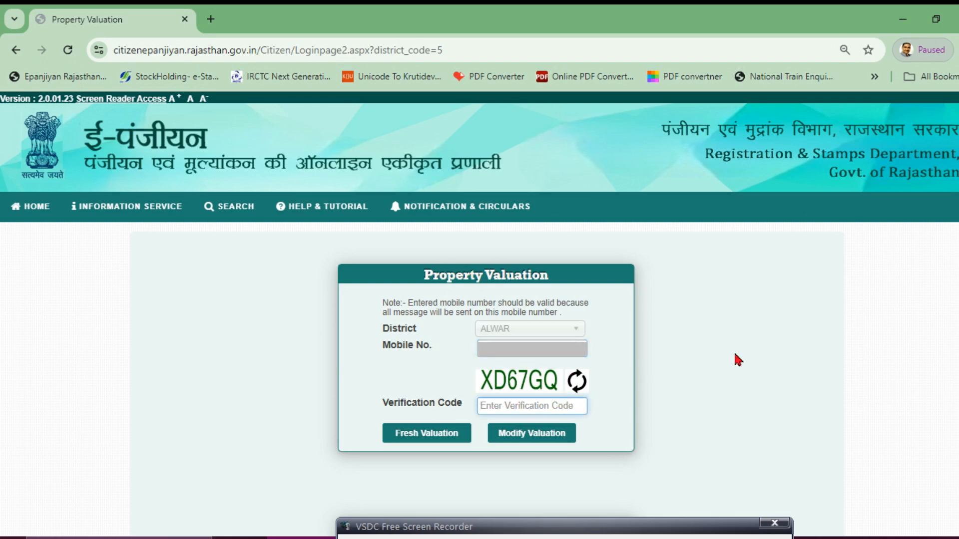
{"action": "type", "text": "XD67GQ"}
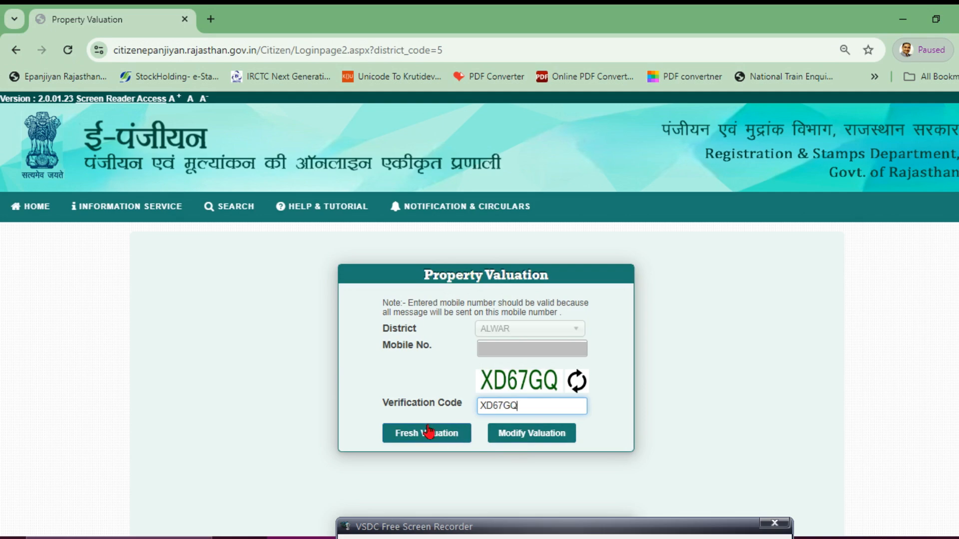
{"action": "left_click", "coordinate": [548, 435]}
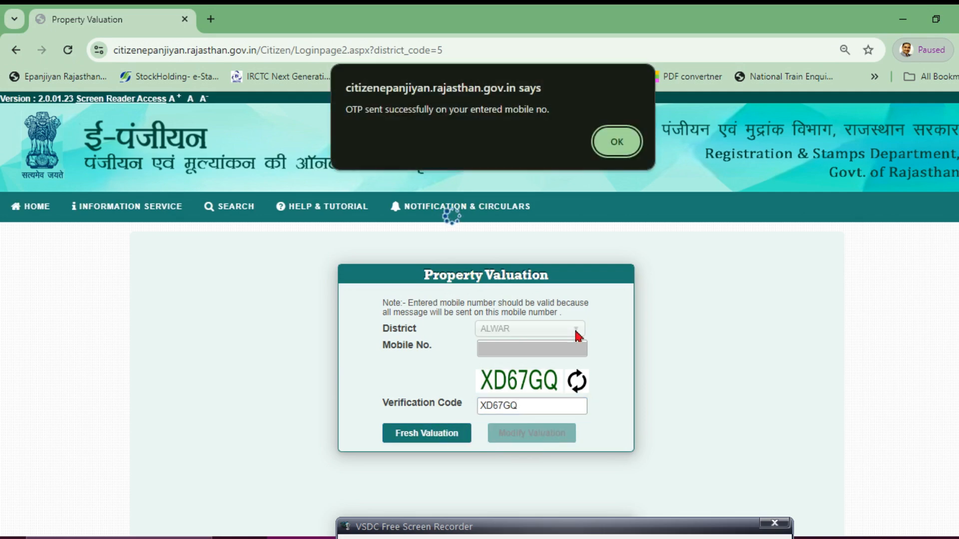
{"action": "left_click", "coordinate": [616, 141]}
Step: Verify the received OTP and reopen the valuation using the pasted Citizen Ref No
{"action": "left_click", "coordinate": [594, 377]}
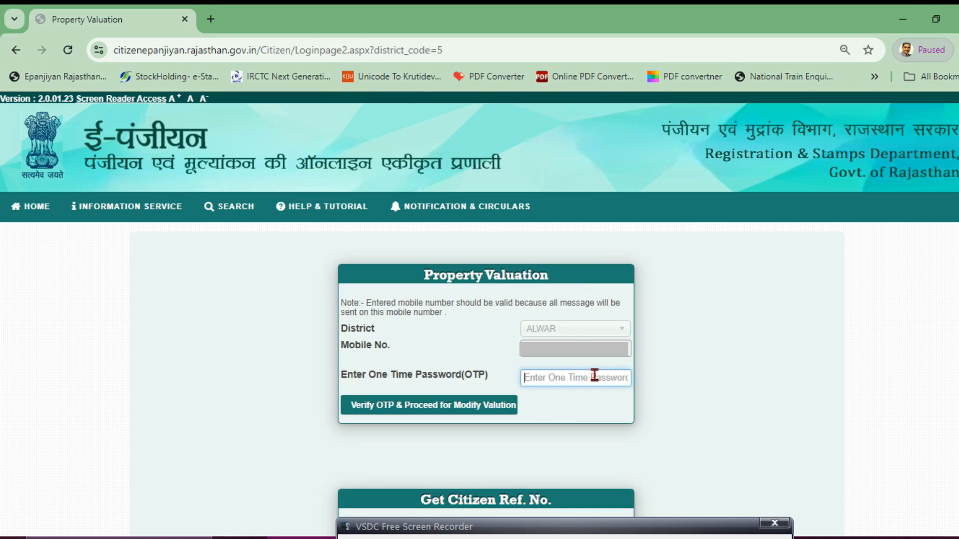
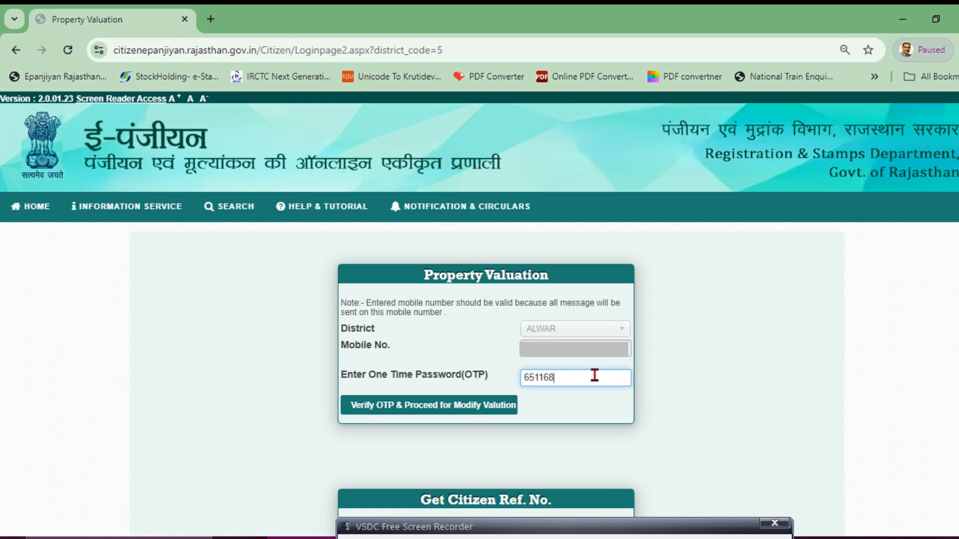
{"action": "left_click", "coordinate": [487, 410]}
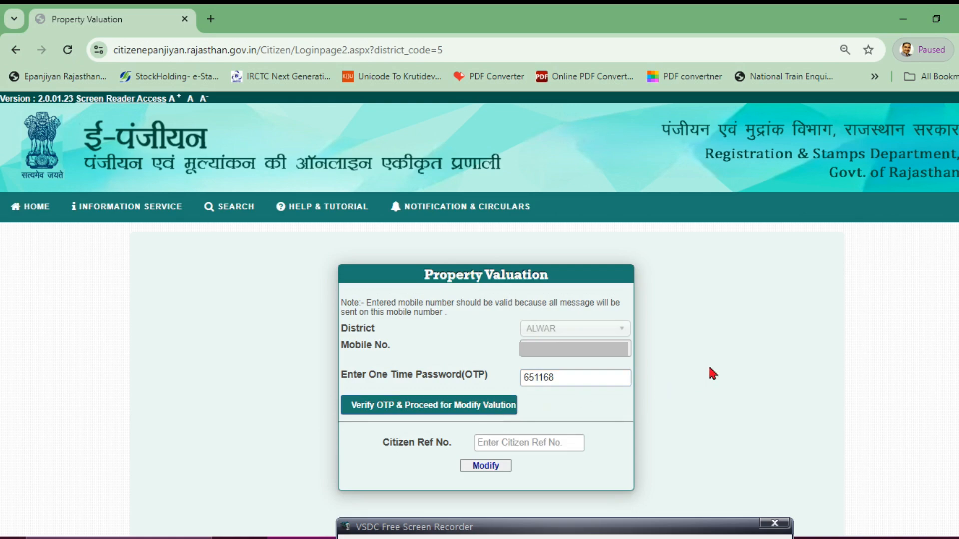
{"action": "left_click", "coordinate": [545, 443]}
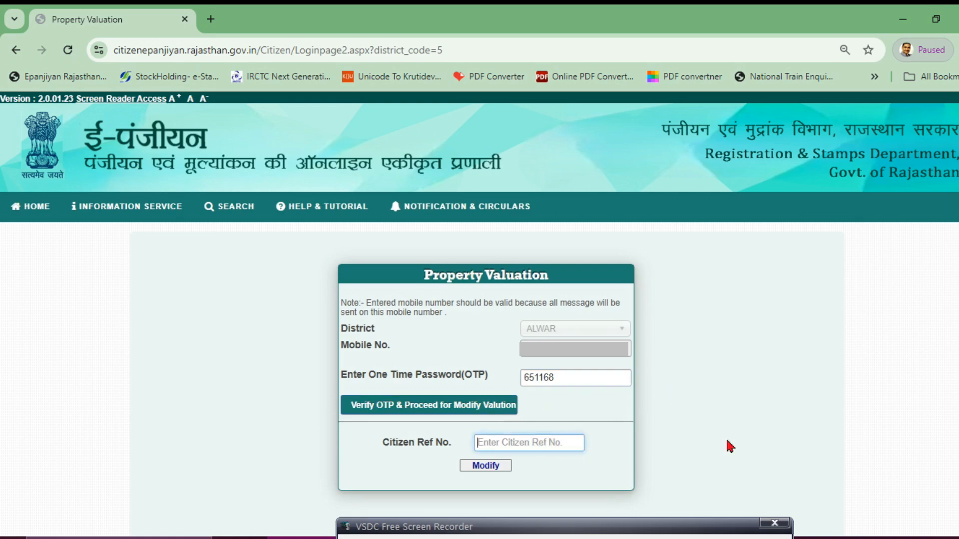
{"action": "key", "text": "ctrl+v"}
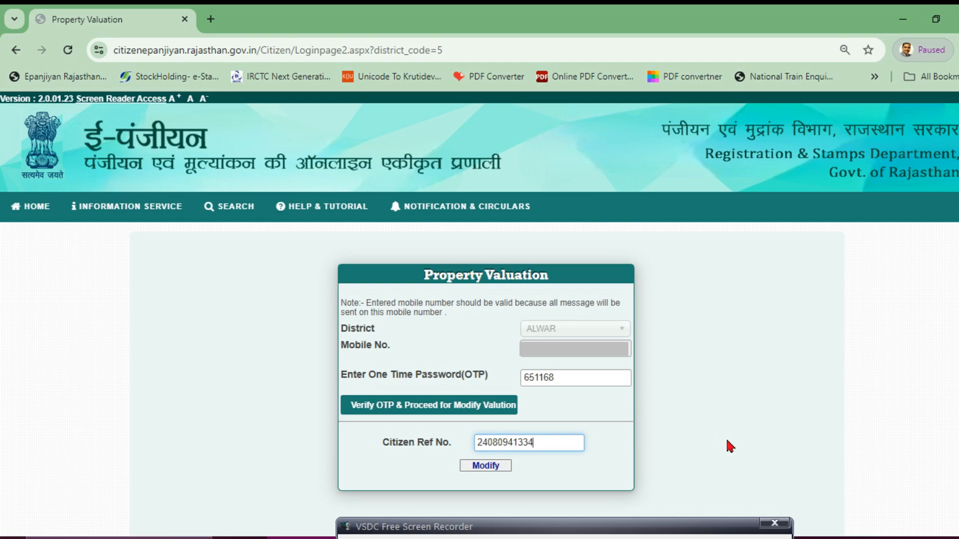
{"action": "left_click", "coordinate": [478, 464]}
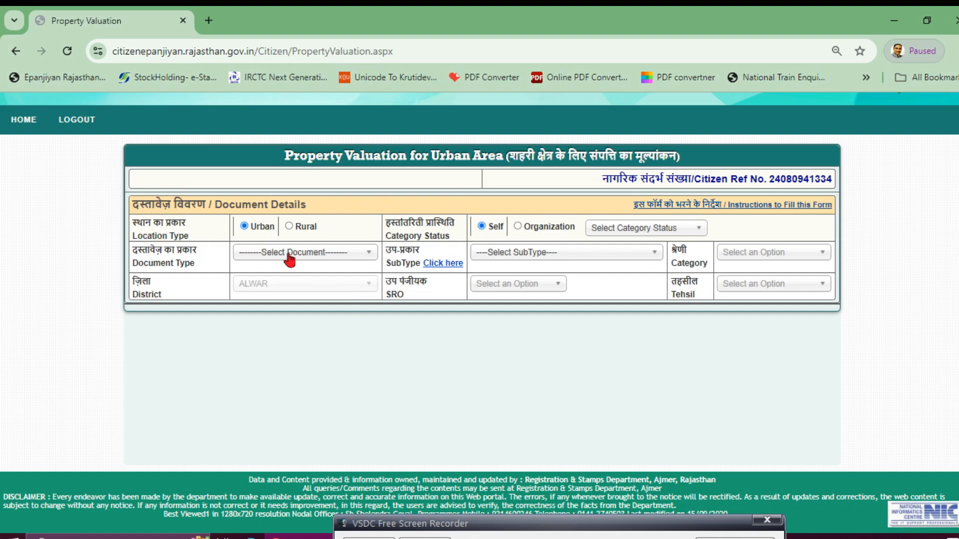
Step: Mark the property as Rural with category status पुरूष (Gen)
{"action": "left_click", "coordinate": [288, 226]}
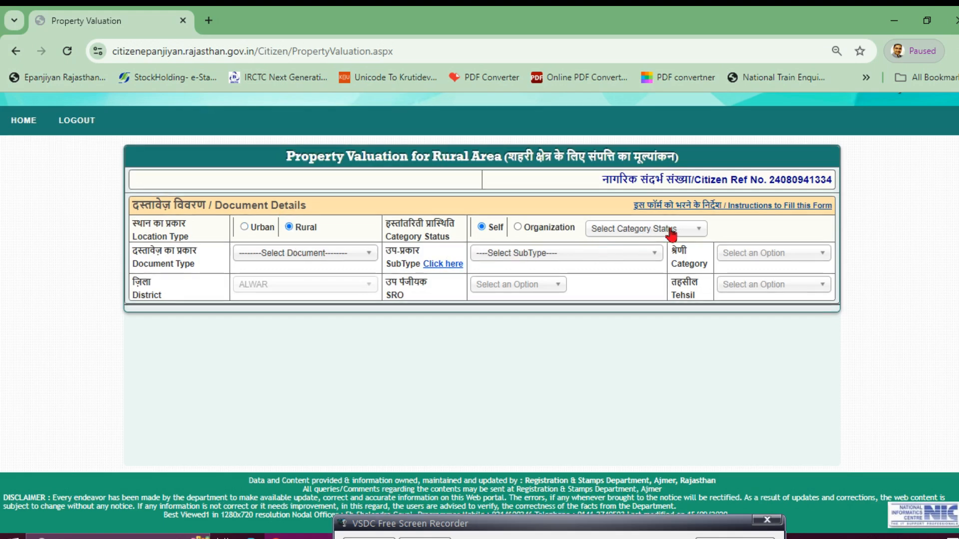
{"action": "left_click", "coordinate": [686, 228]}
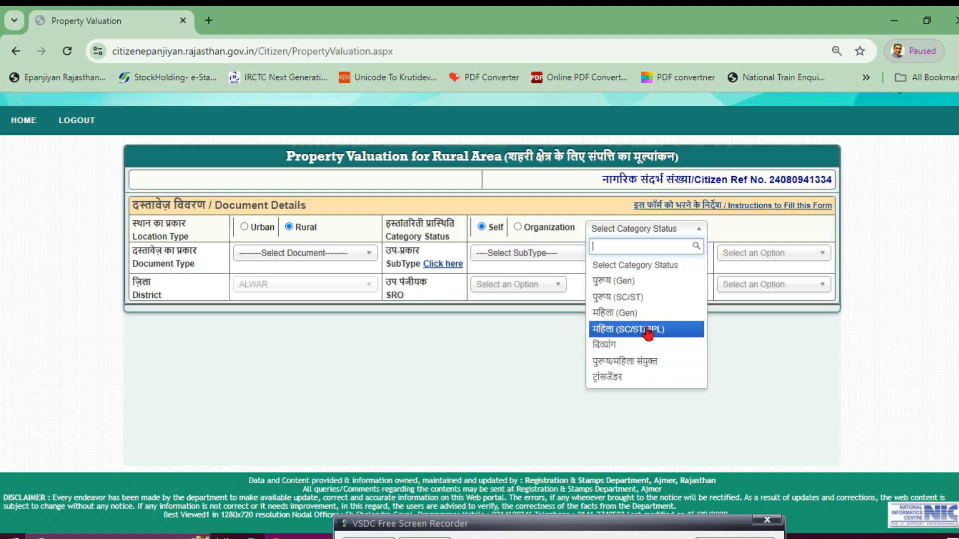
{"action": "left_click", "coordinate": [646, 281]}
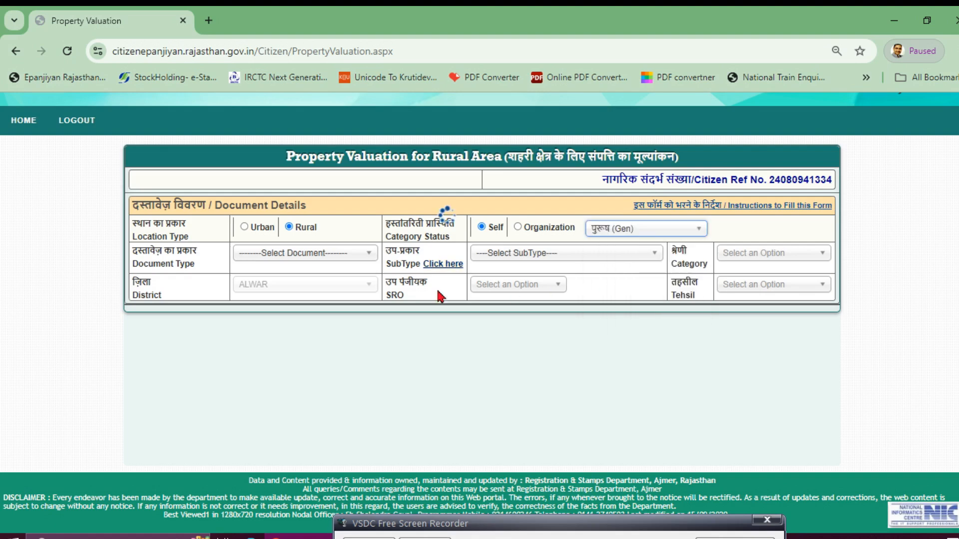
Step: Choose document type Sale Deed (Conveyance), subtype Sale Deed and category General
{"action": "left_click", "coordinate": [366, 254]}
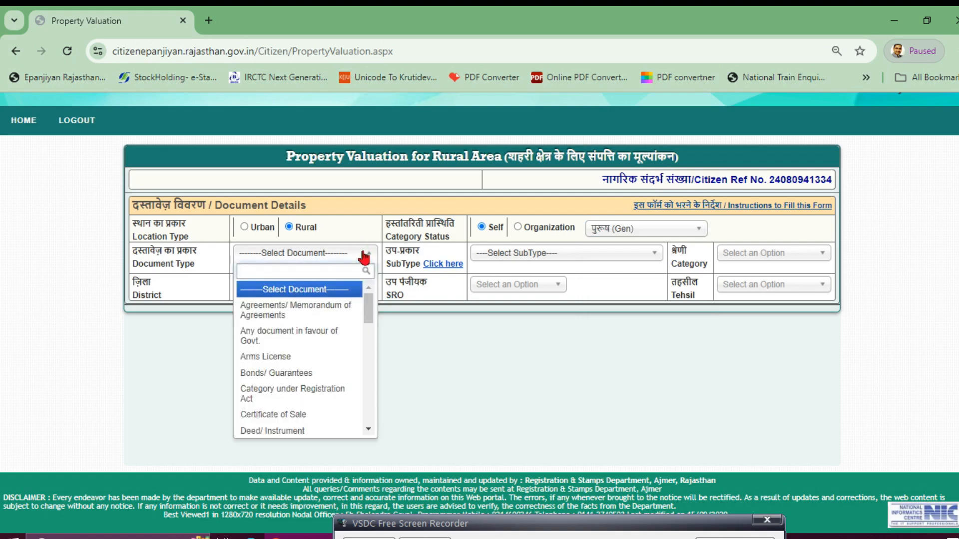
{"action": "type", "text": "sa"}
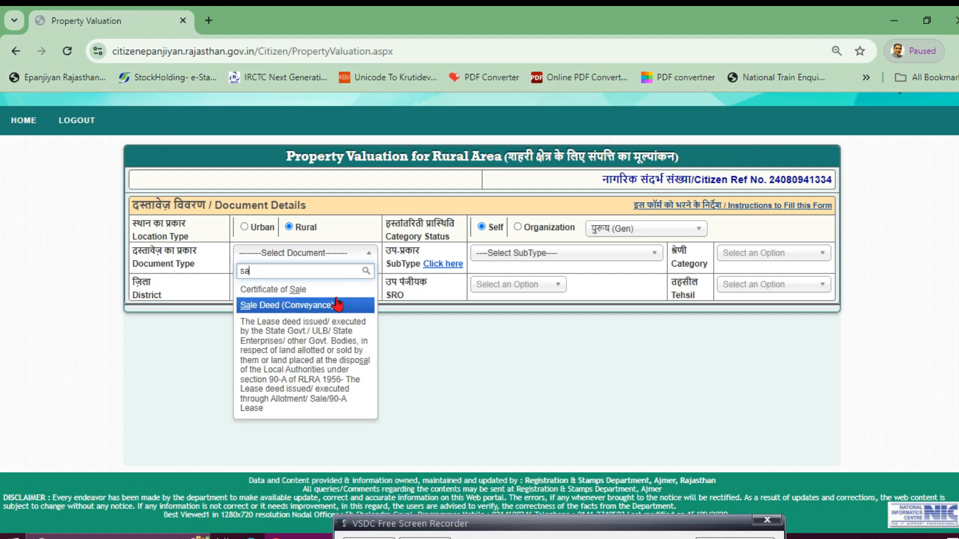
{"action": "left_click", "coordinate": [336, 305]}
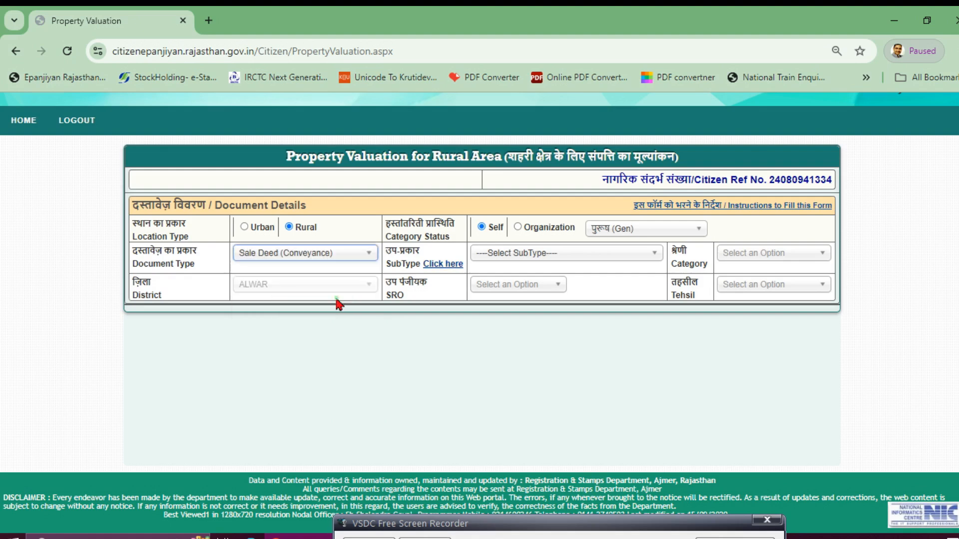
{"action": "left_click", "coordinate": [637, 254]}
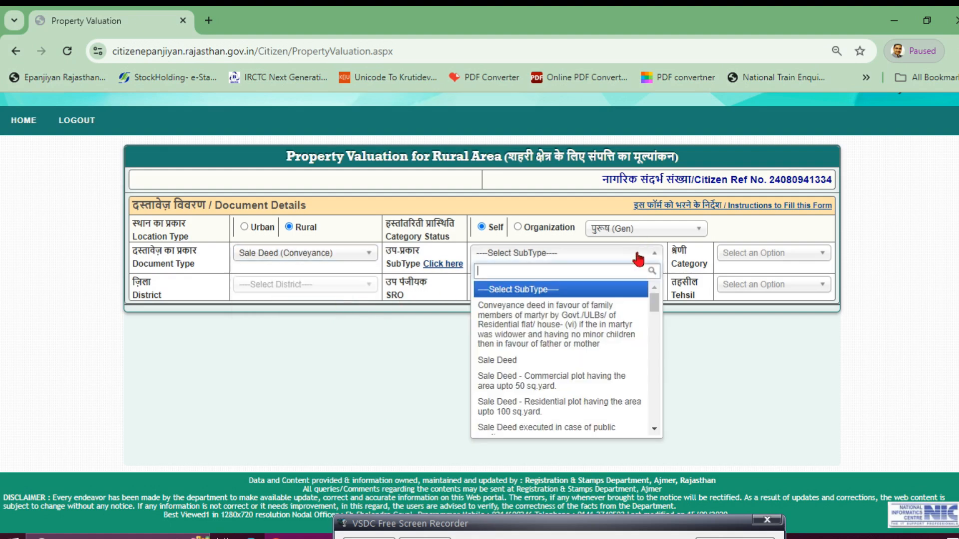
{"action": "left_click", "coordinate": [527, 362]}
{"action": "left_click", "coordinate": [788, 255]}
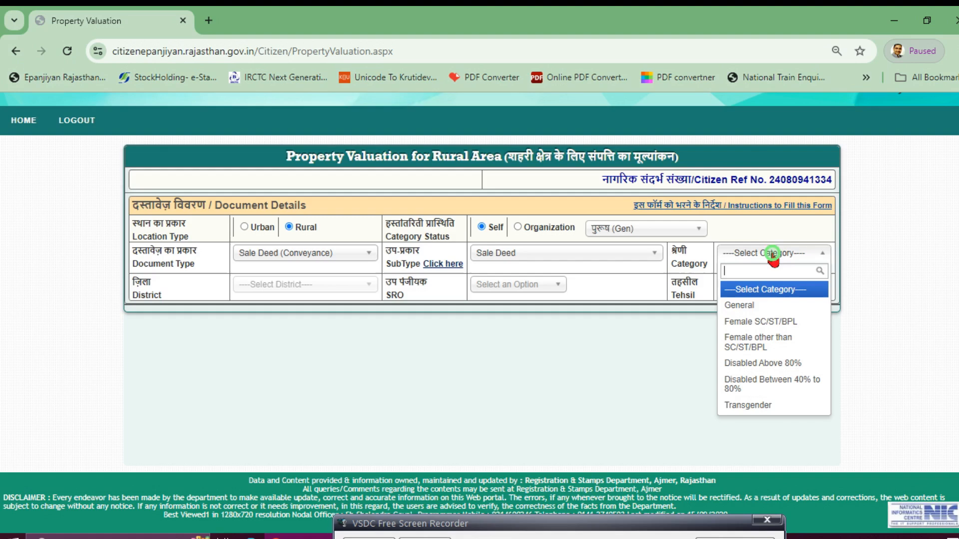
{"action": "left_click", "coordinate": [774, 308]}
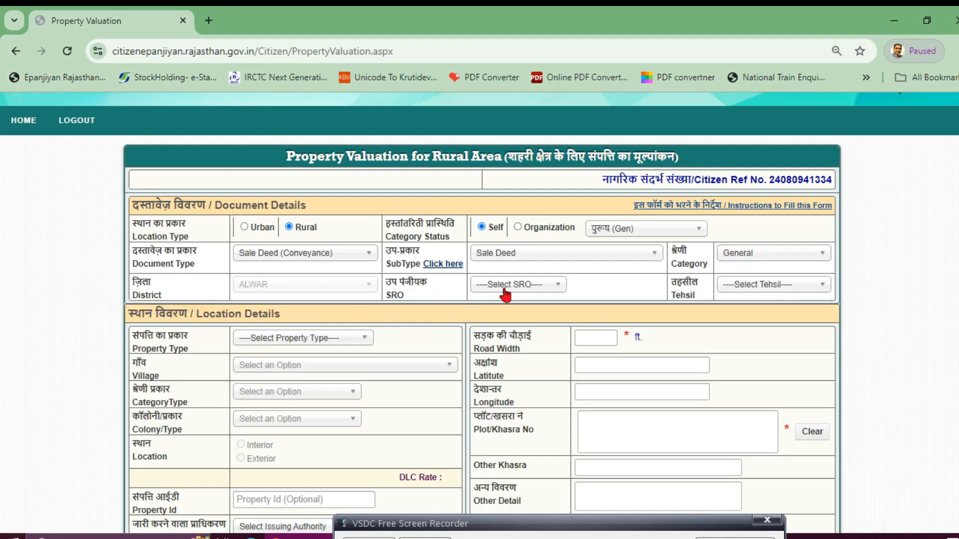
Step: Set tehsil ALWAR and property type Agriculture Land, dismissing the mandatory-fields warning
{"action": "left_click", "coordinate": [760, 284]}
{"action": "left_click", "coordinate": [758, 338]}
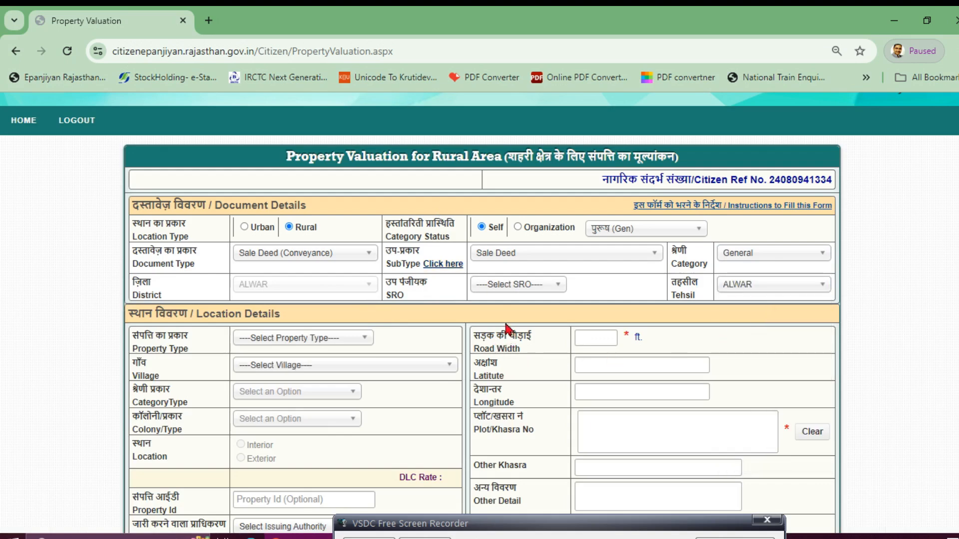
{"action": "scroll", "coordinate": [512, 300], "scroll_direction": "down", "scroll_amount": 1}
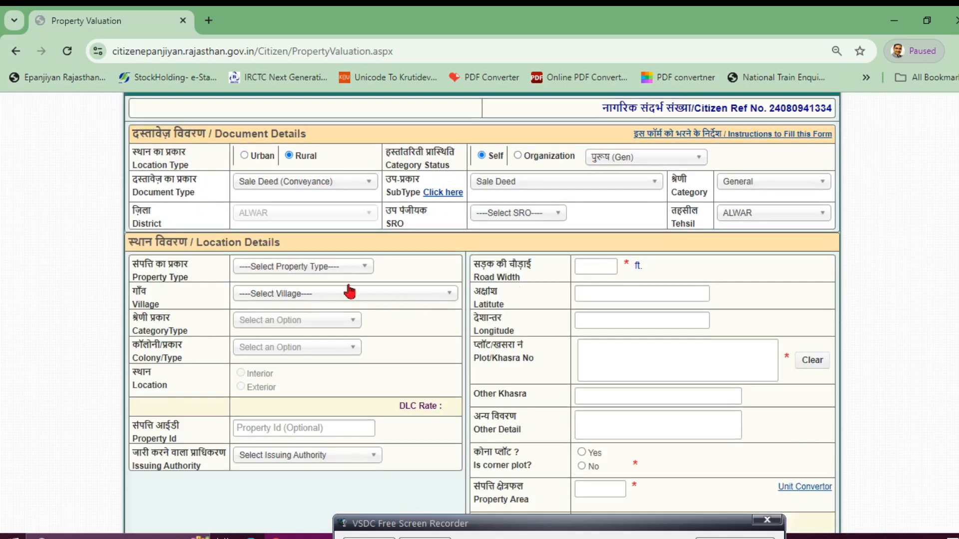
{"action": "left_click", "coordinate": [344, 267]}
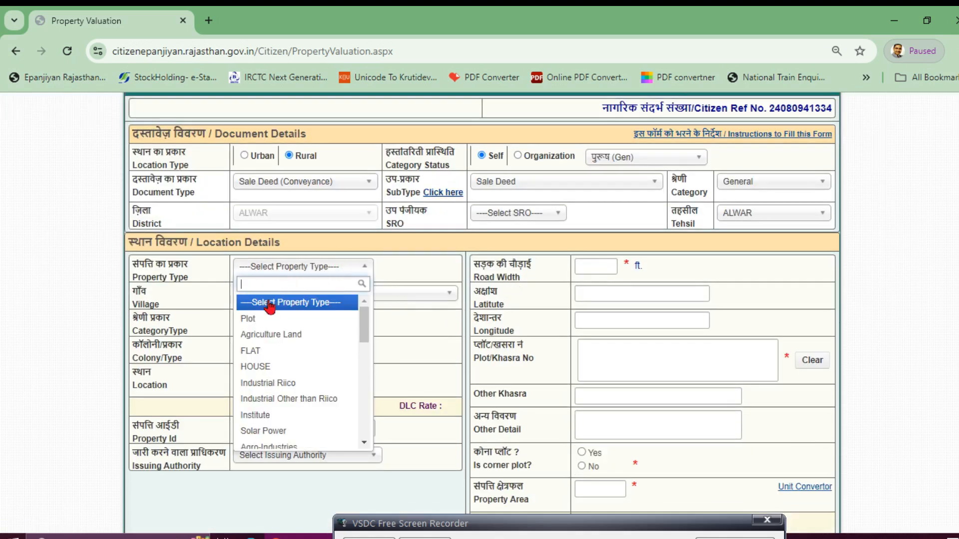
{"action": "left_click", "coordinate": [295, 339]}
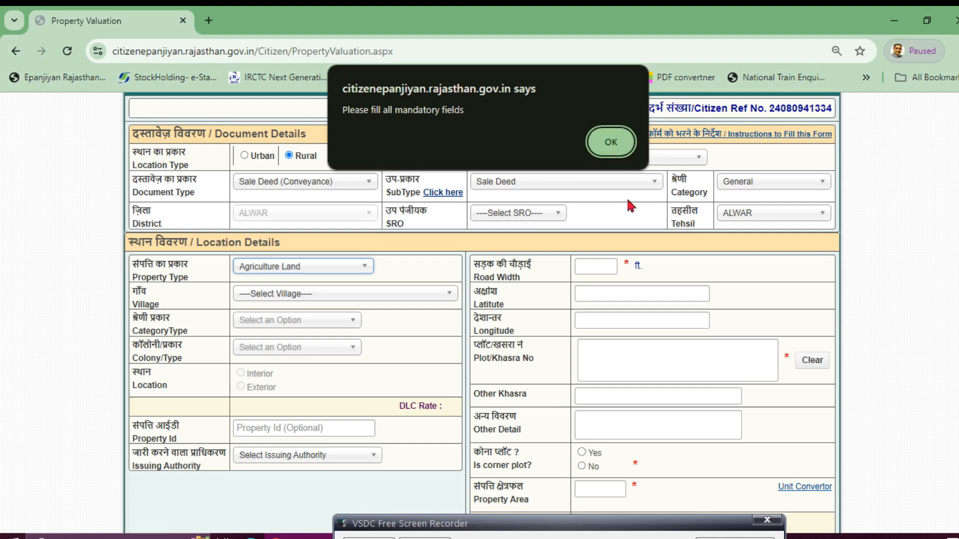
{"action": "left_click", "coordinate": [599, 147]}
Step: Choose village Akbarpur, property category Agriculture and colony Akbarpur - Irrigated
{"action": "left_click", "coordinate": [349, 298]}
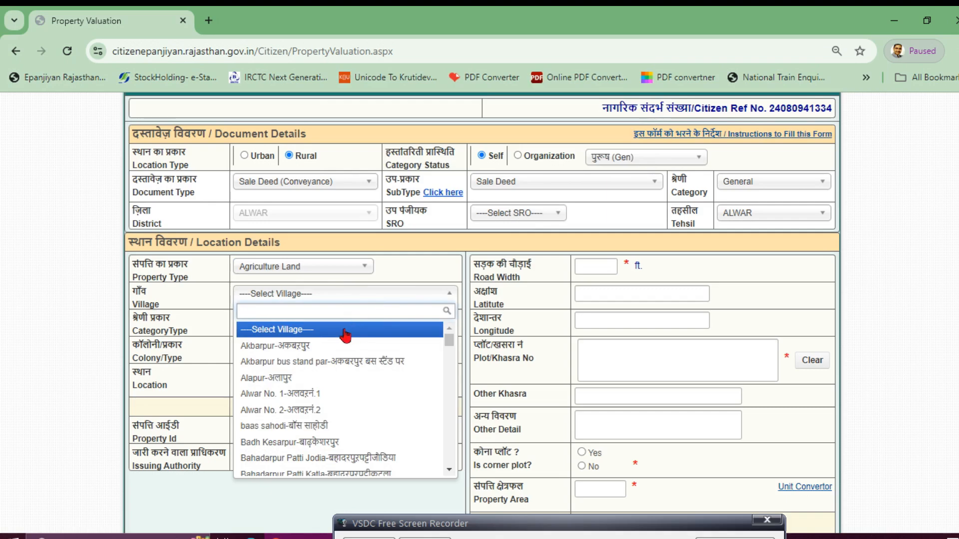
{"action": "left_click", "coordinate": [333, 345]}
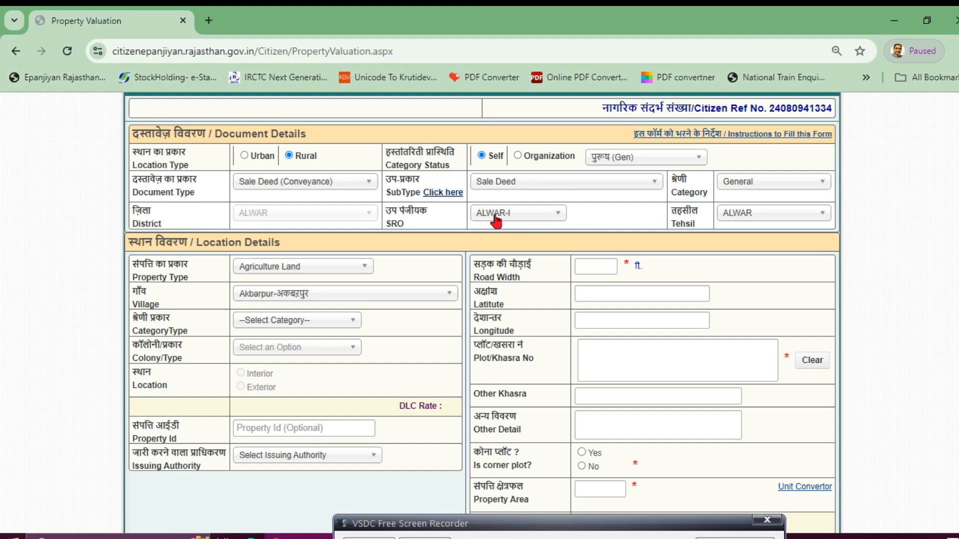
{"action": "left_click", "coordinate": [334, 322]}
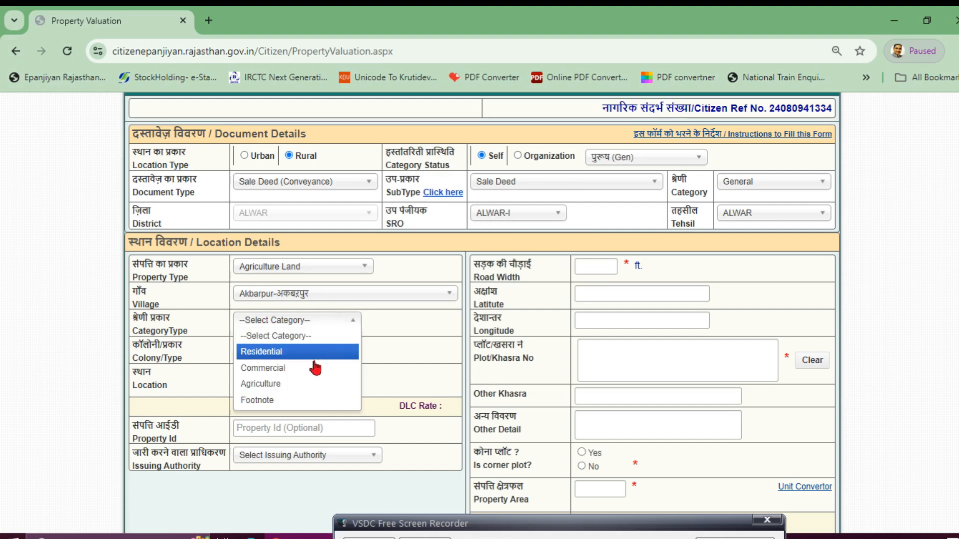
{"action": "left_click", "coordinate": [309, 385]}
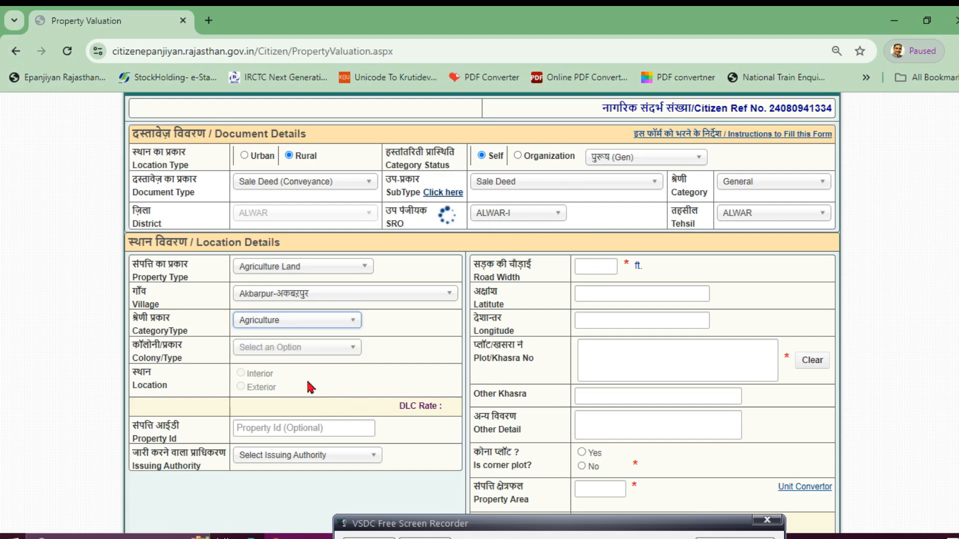
{"action": "left_click", "coordinate": [328, 356]}
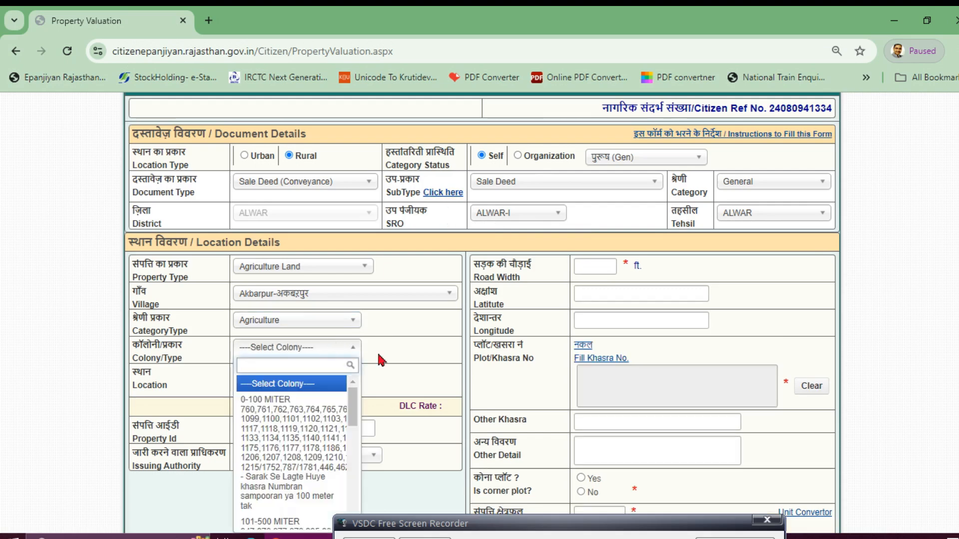
{"action": "scroll", "coordinate": [378, 354], "scroll_direction": "down", "scroll_amount": 3}
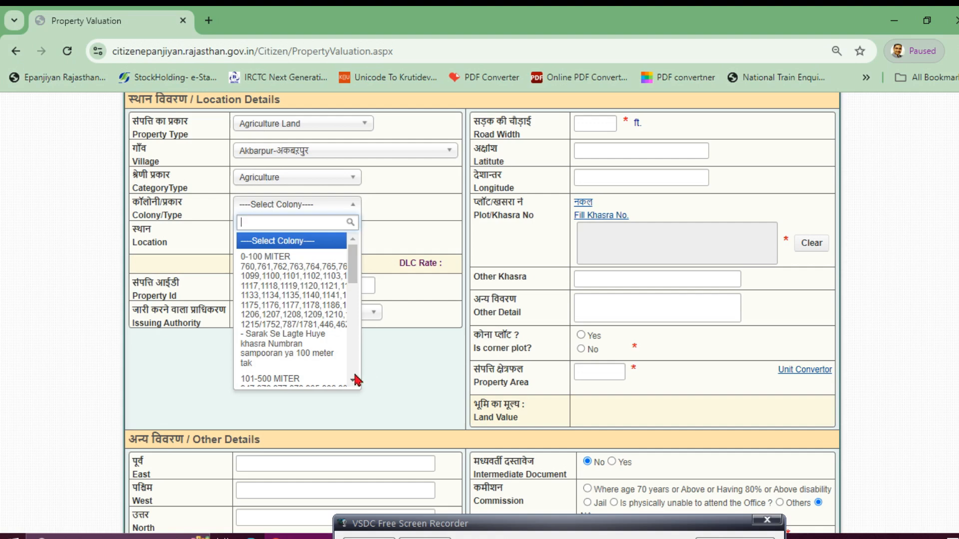
{"action": "left_click", "coordinate": [353, 382]}
{"action": "left_click", "coordinate": [353, 382]}
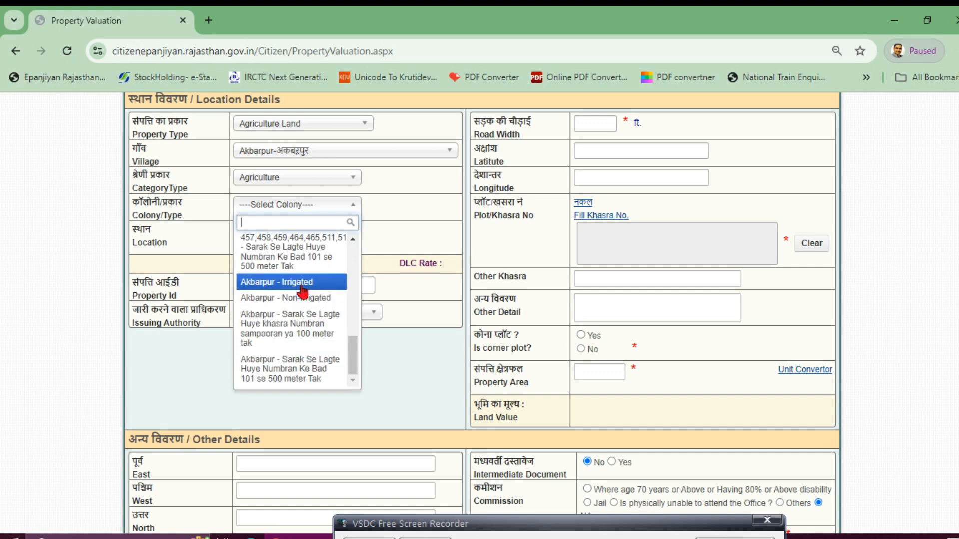
{"action": "left_click", "coordinate": [302, 285]}
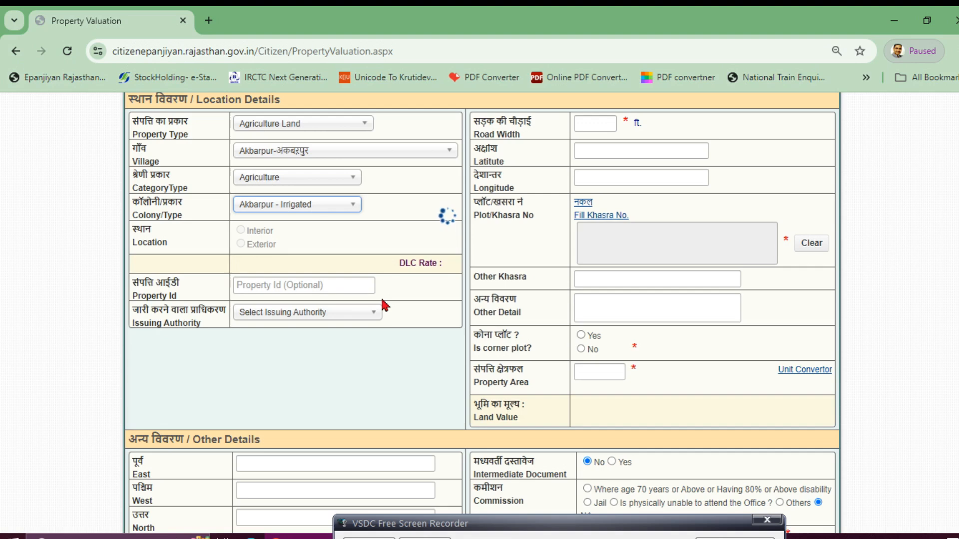
Step: Set issuing authority Tehsildar, road width 20 ft, and latitude and longitude 00
{"action": "left_click", "coordinate": [354, 317]}
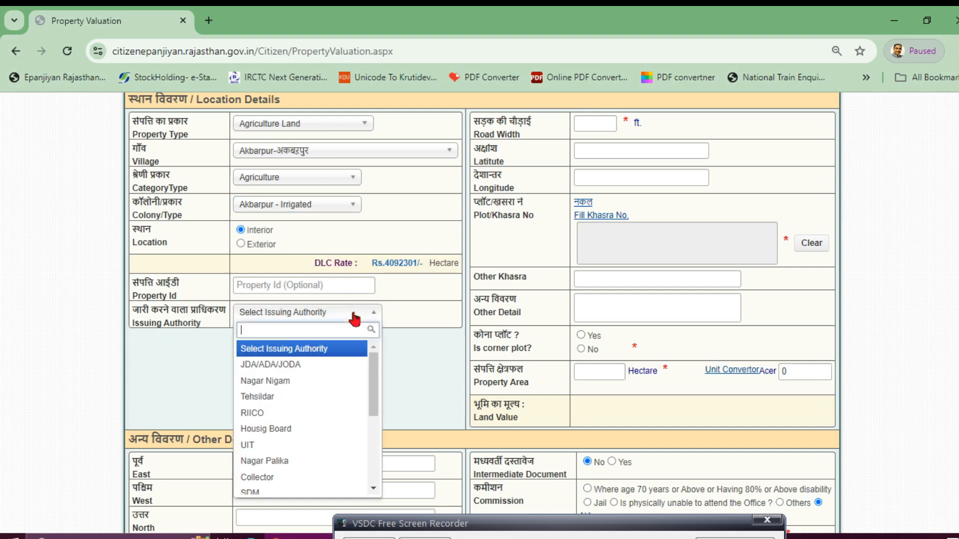
{"action": "left_click", "coordinate": [270, 397]}
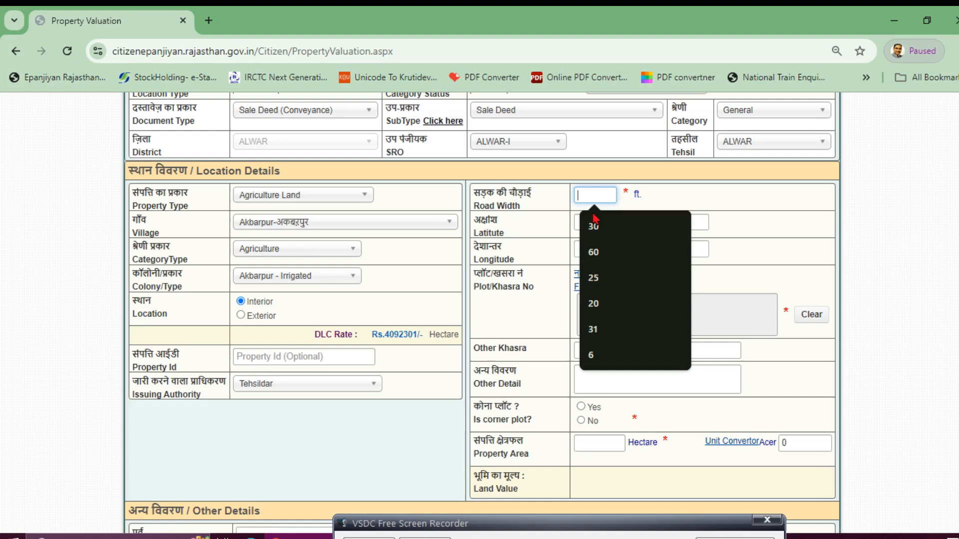
{"action": "left_click", "coordinate": [602, 304]}
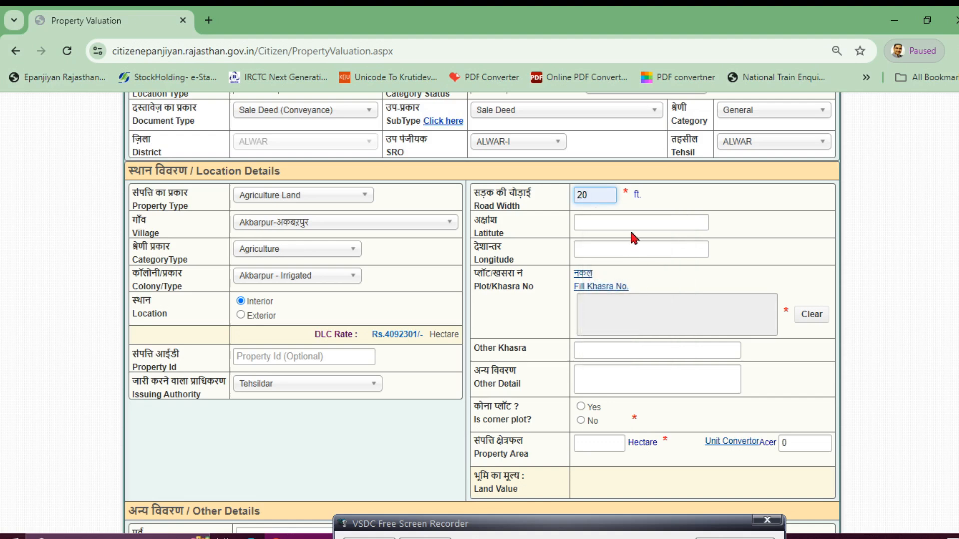
{"action": "left_click", "coordinate": [632, 222]}
{"action": "left_click", "coordinate": [639, 245]}
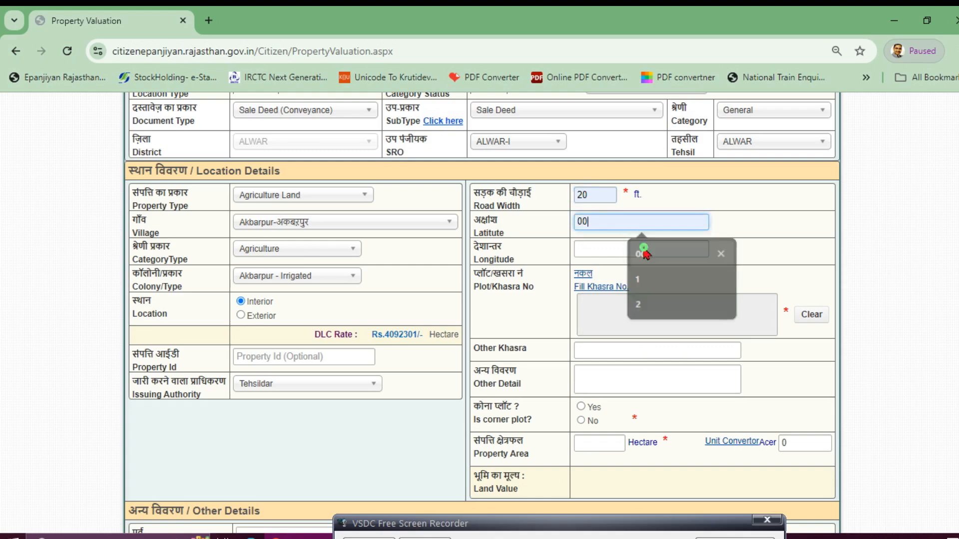
{"action": "left_click", "coordinate": [639, 247]}
{"action": "left_click", "coordinate": [645, 280]}
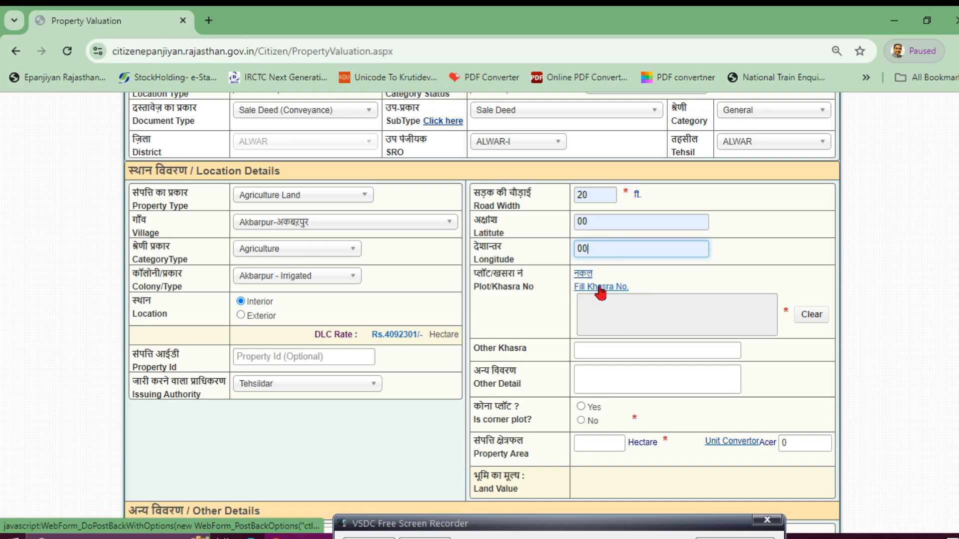
Step: Tick khasra 106 (44) in the Select Khasra picker and save it to the form
{"action": "left_click", "coordinate": [601, 288]}
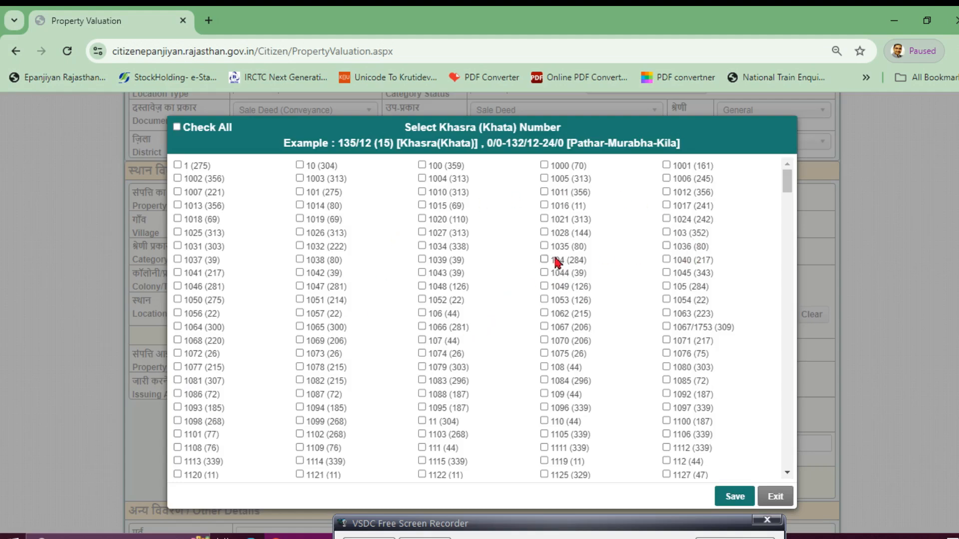
{"action": "scroll", "coordinate": [559, 259], "scroll_direction": "down", "scroll_amount": 10}
{"action": "scroll", "coordinate": [556, 263], "scroll_direction": "down", "scroll_amount": 10}
{"action": "scroll", "coordinate": [555, 263], "scroll_direction": "up", "scroll_amount": 7}
{"action": "scroll", "coordinate": [555, 263], "scroll_direction": "up", "scroll_amount": 10}
{"action": "scroll", "coordinate": [556, 264], "scroll_direction": "up", "scroll_amount": 5}
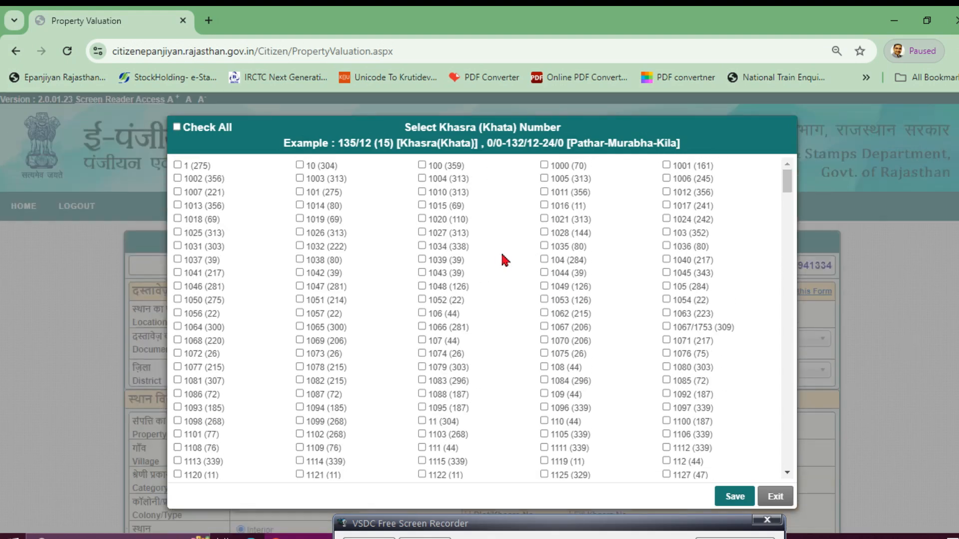
{"action": "left_click", "coordinate": [421, 313]}
{"action": "left_click", "coordinate": [730, 497]}
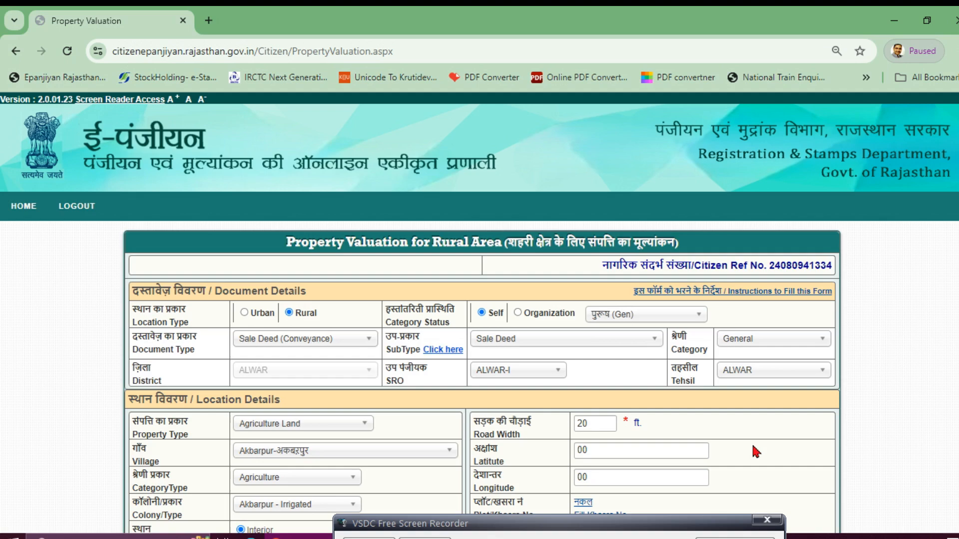
{"action": "scroll", "coordinate": [711, 306], "scroll_direction": "down", "scroll_amount": 5}
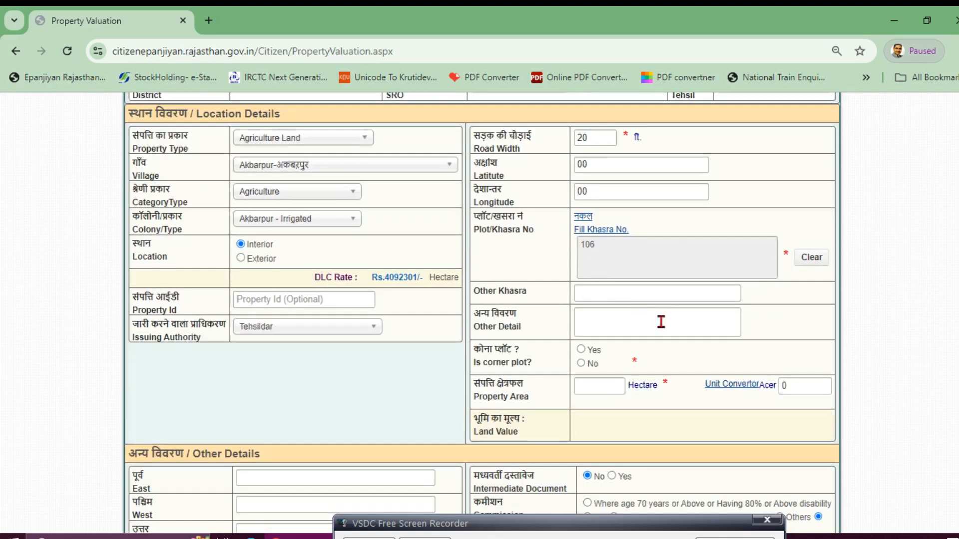
Step: Fill the other detail, mark it not a corner plot, and enter 0.25 hectare area
{"action": "left_click", "coordinate": [642, 318]}
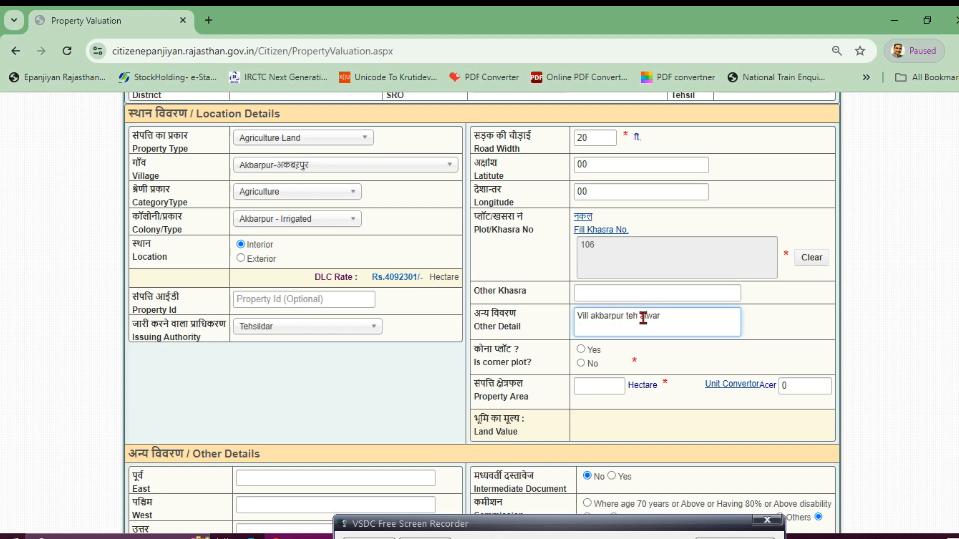
{"action": "scroll", "coordinate": [643, 320], "scroll_direction": "down", "scroll_amount": 1}
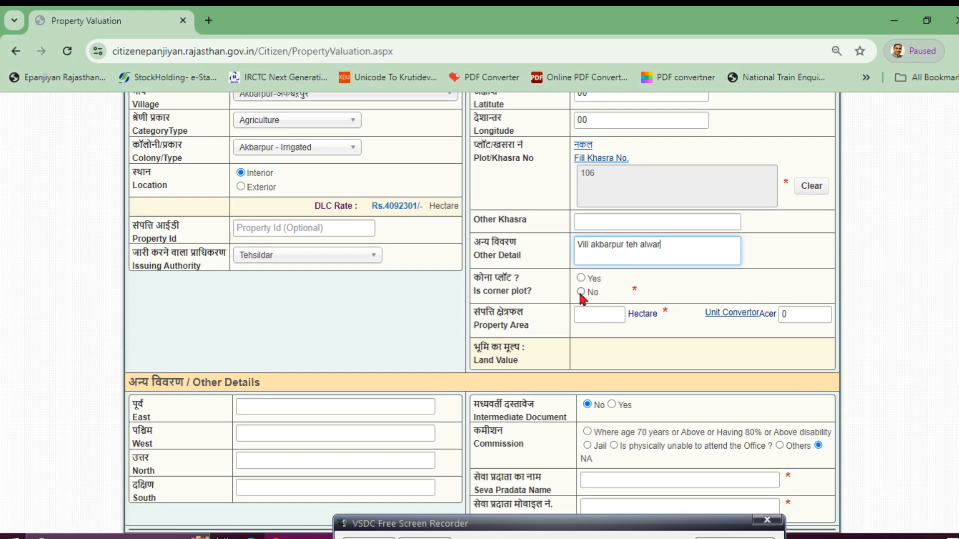
{"action": "left_click", "coordinate": [580, 292]}
{"action": "left_click", "coordinate": [604, 316]}
{"action": "type", "text": "0"}
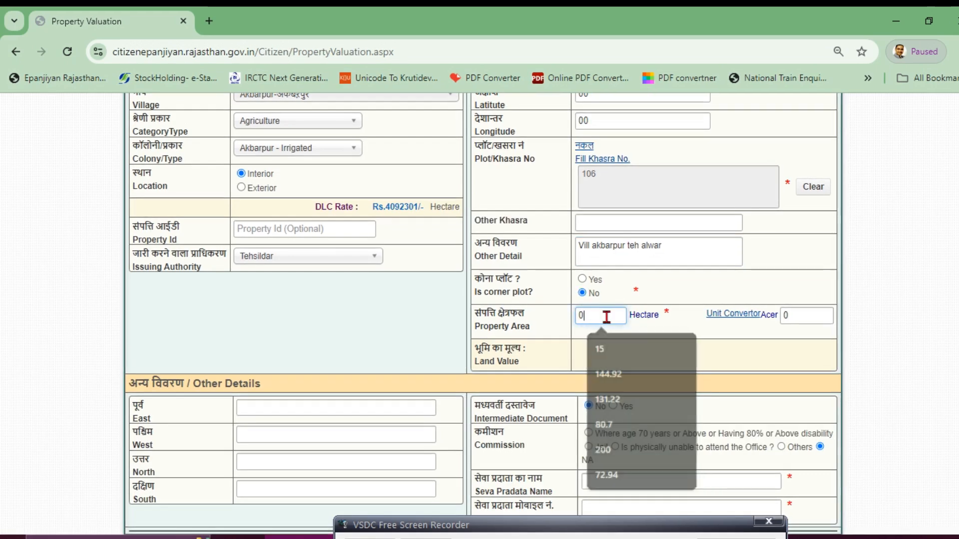
{"action": "type", "text": ".25"}
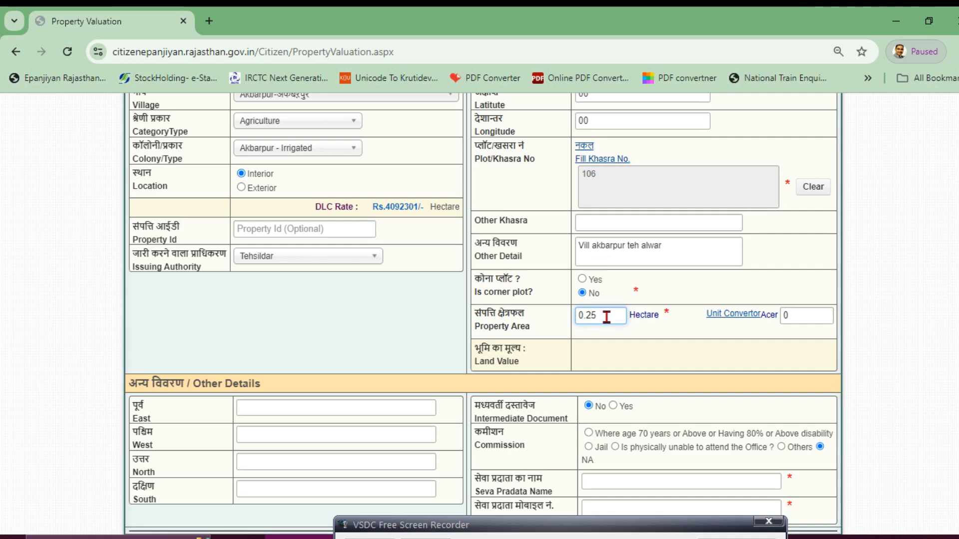
Step: Set service provider SELF with a mobile number and save the property
{"action": "scroll", "coordinate": [606, 320], "scroll_direction": "down", "scroll_amount": 1}
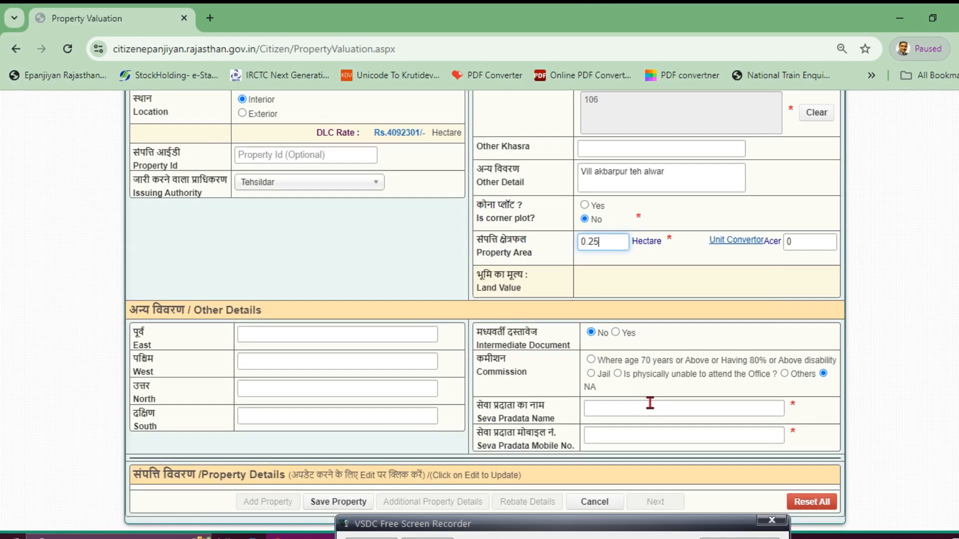
{"action": "left_click", "coordinate": [649, 406]}
{"action": "left_click", "coordinate": [687, 284]}
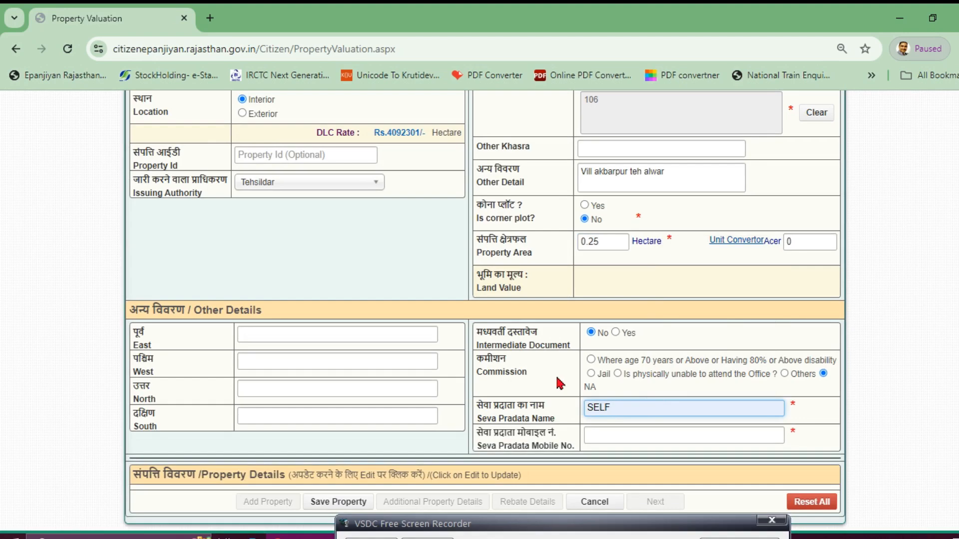
{"action": "scroll", "coordinate": [578, 387], "scroll_direction": "down", "scroll_amount": 1}
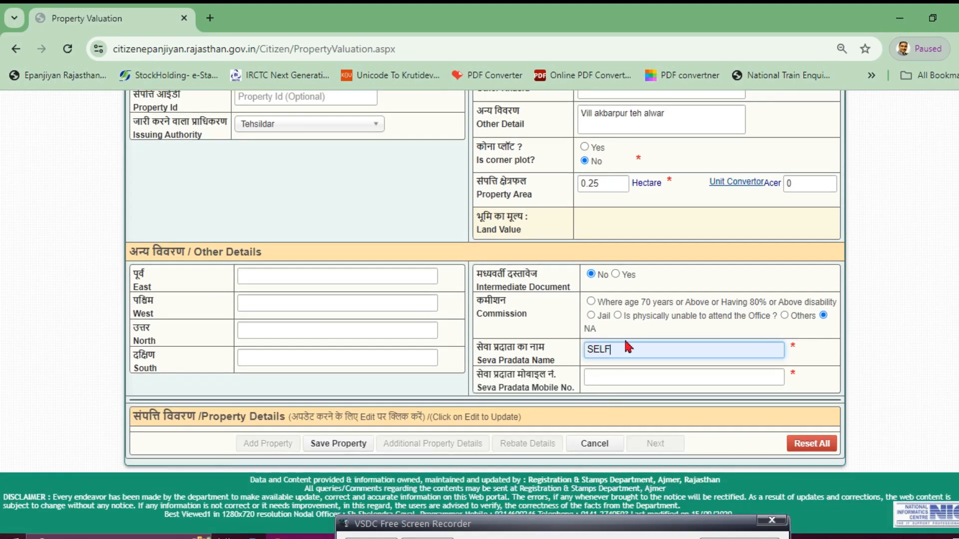
{"action": "left_click", "coordinate": [637, 377]}
{"action": "type", "text": "9999999999"}
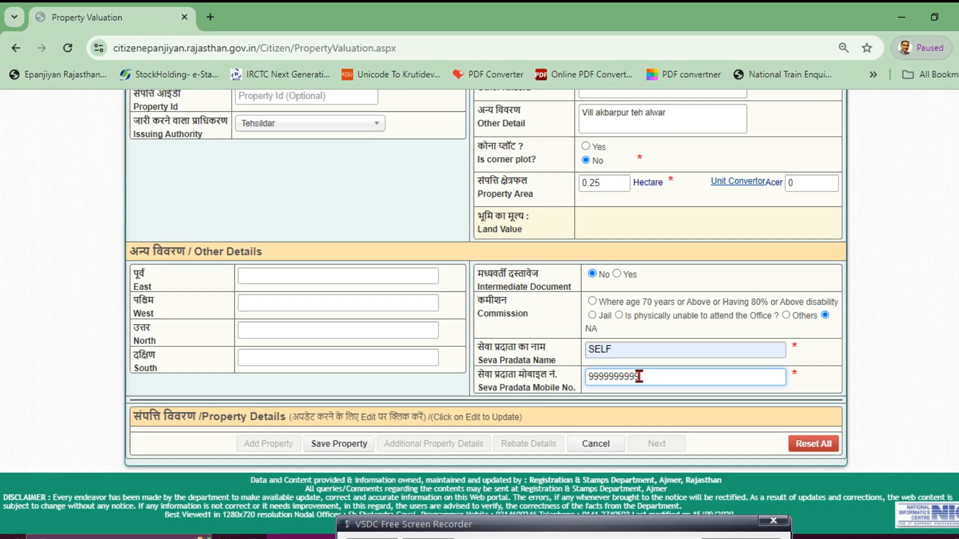
{"action": "left_click", "coordinate": [351, 447]}
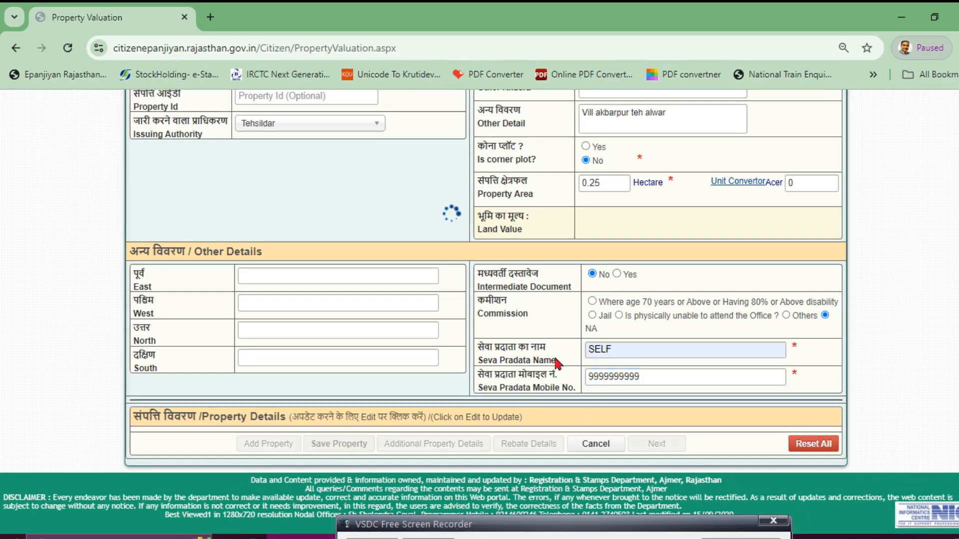
{"action": "scroll", "coordinate": [579, 352], "scroll_direction": "down", "scroll_amount": 3}
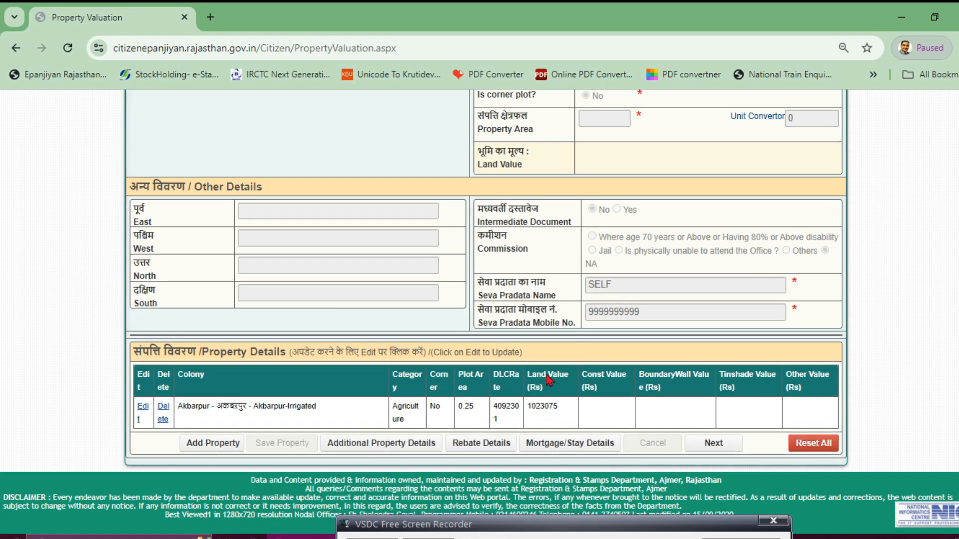
Step: Enter face value 1000000 and calculate stamp duty, giving a total of Rs.90830
{"action": "left_click", "coordinate": [696, 446]}
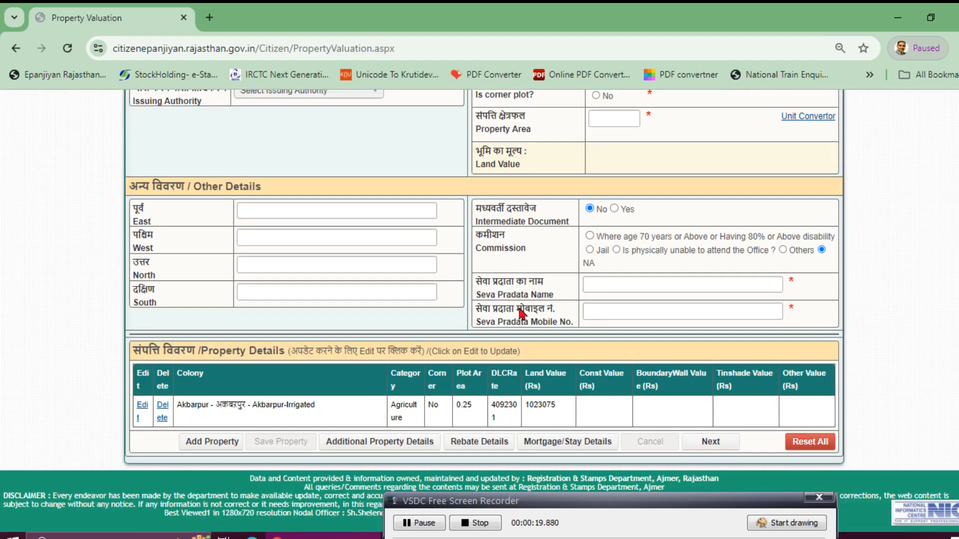
{"action": "left_click", "coordinate": [731, 443]}
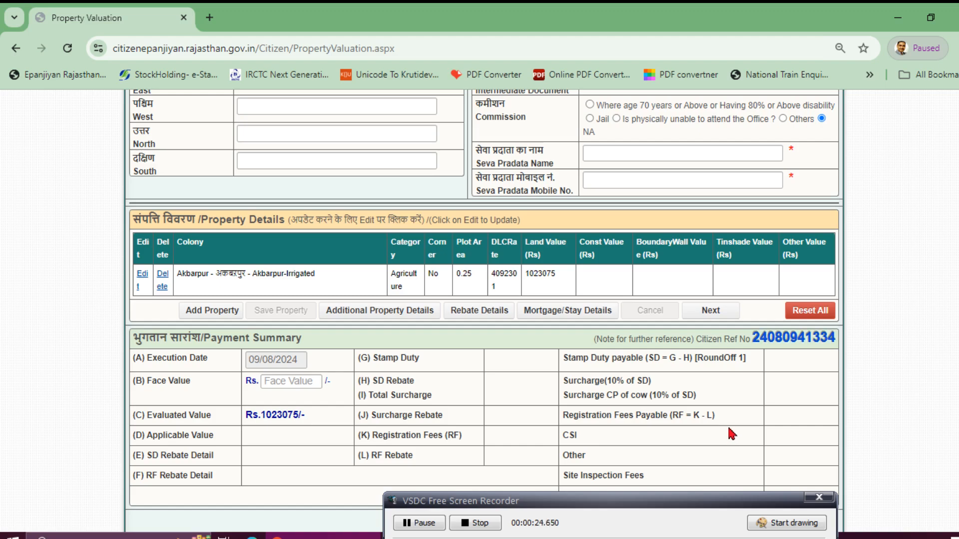
{"action": "scroll", "coordinate": [625, 359], "scroll_direction": "down", "scroll_amount": 2}
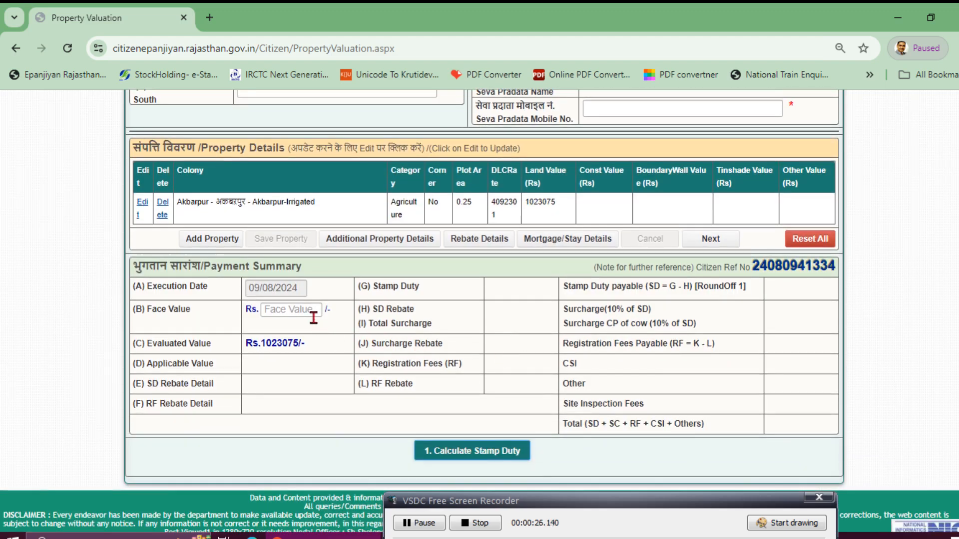
{"action": "left_click", "coordinate": [298, 306]}
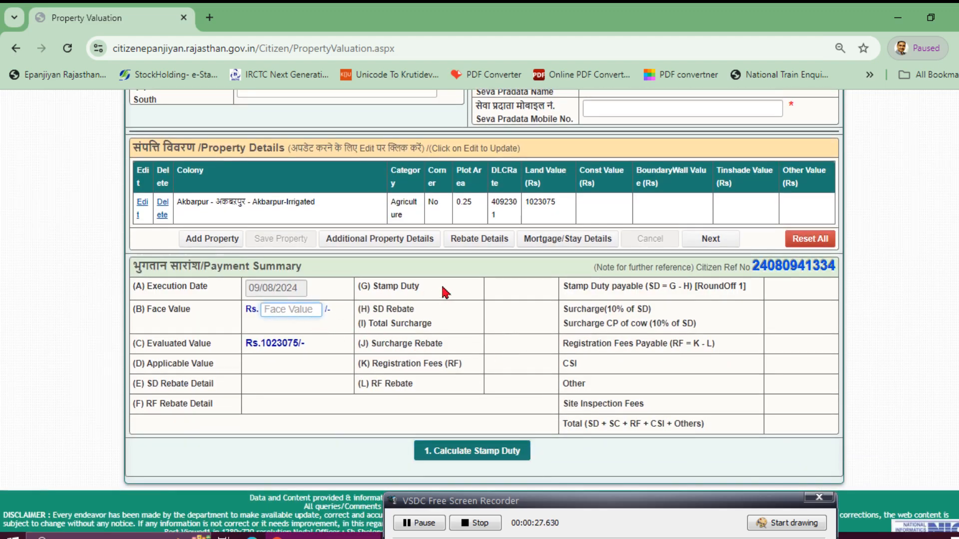
{"action": "type", "text": "1000000"}
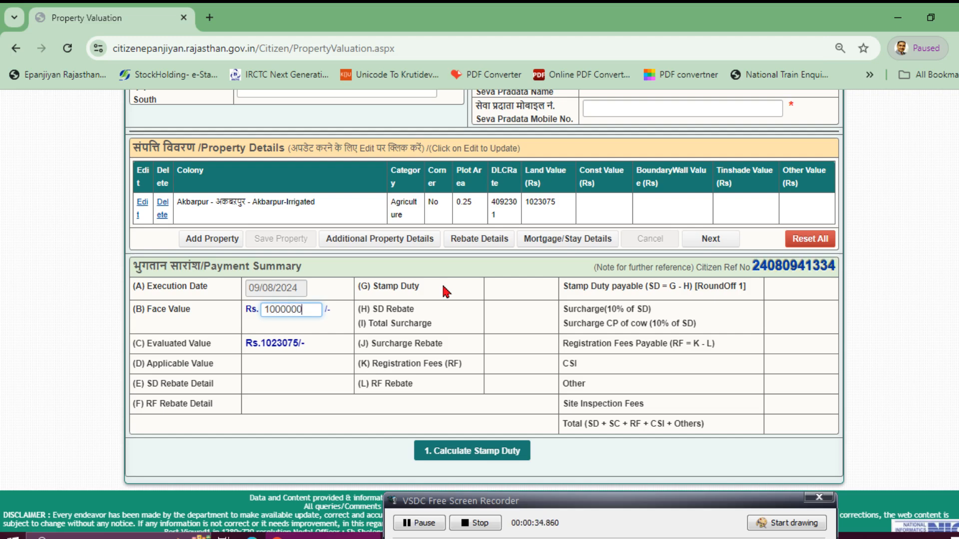
{"action": "left_click", "coordinate": [460, 461]}
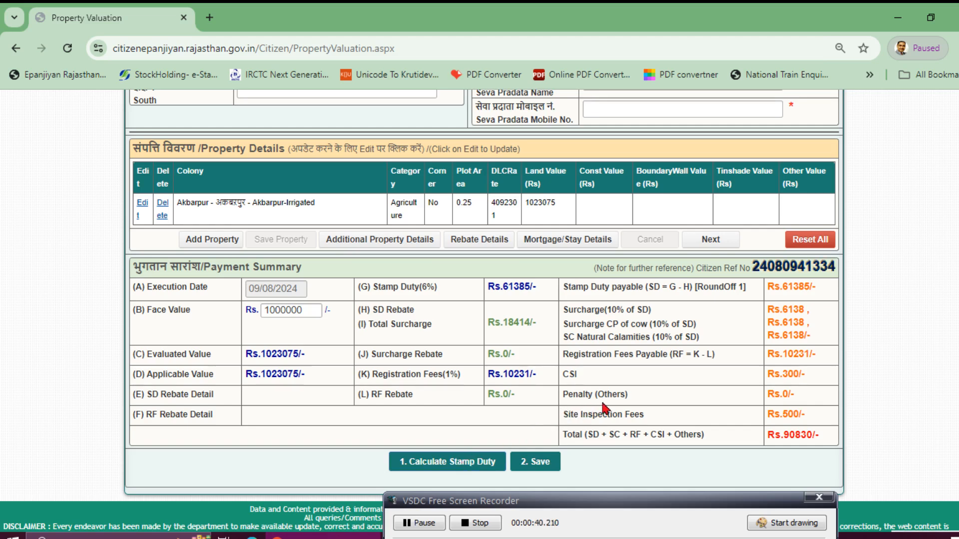
Step: Save the valuation, then save mortgage/stay details as रहन नहीं है and अवाप्ति अधीन नहीं
{"action": "left_click", "coordinate": [549, 467]}
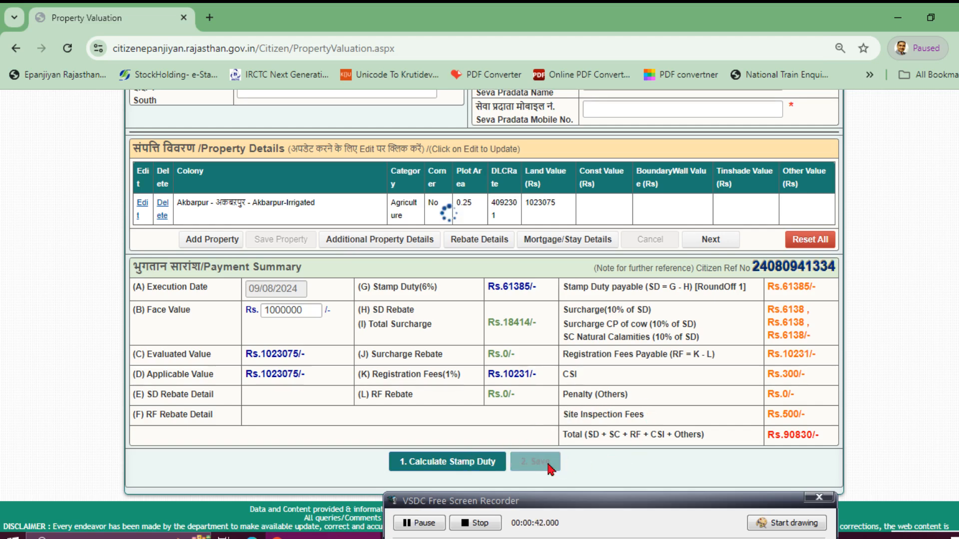
{"action": "left_click", "coordinate": [614, 139]}
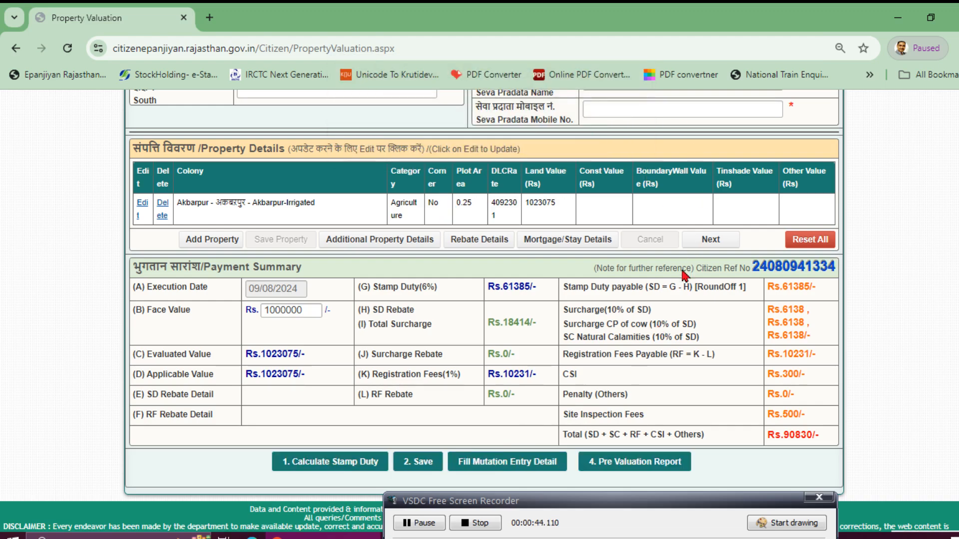
{"action": "left_click", "coordinate": [575, 241]}
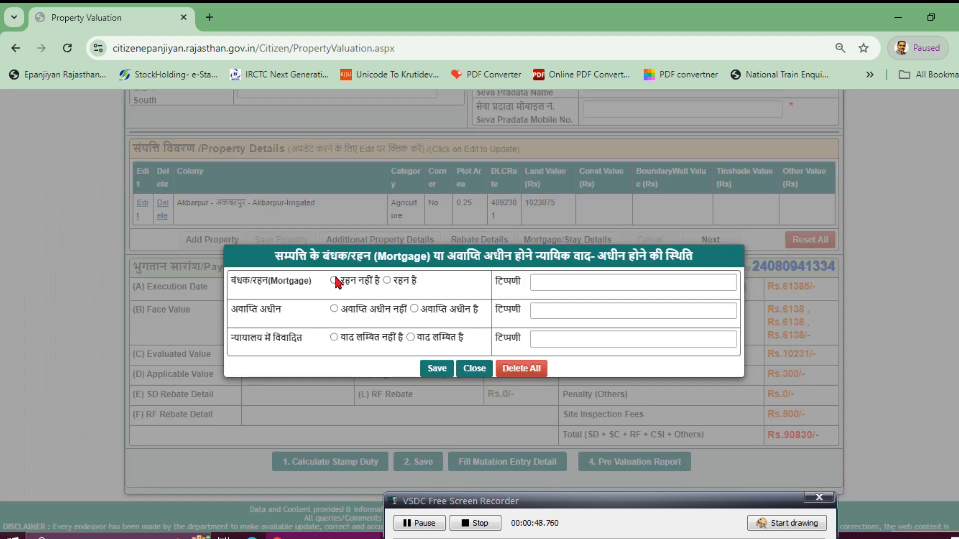
{"action": "left_click", "coordinate": [334, 281]}
{"action": "left_click", "coordinate": [333, 309]}
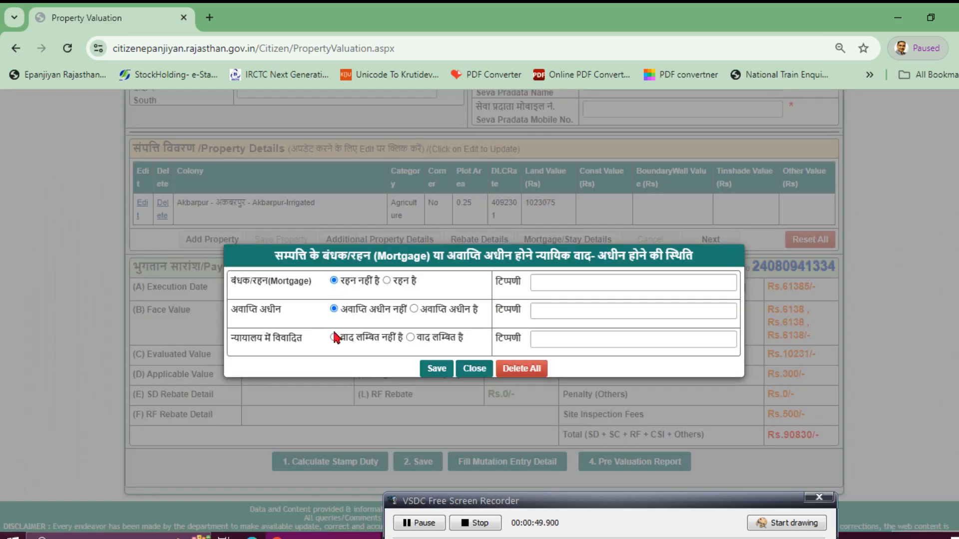
{"action": "left_click", "coordinate": [439, 370]}
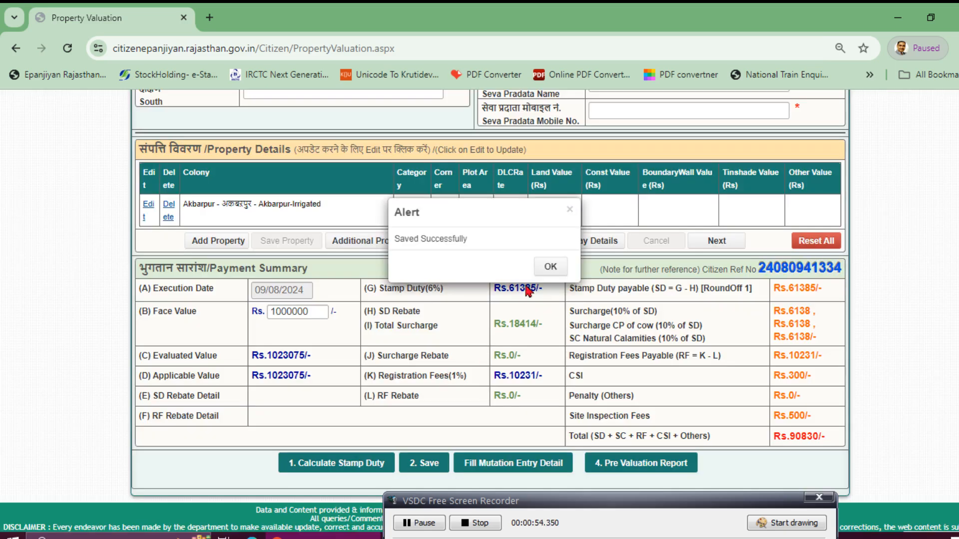
{"action": "left_click", "coordinate": [550, 266]}
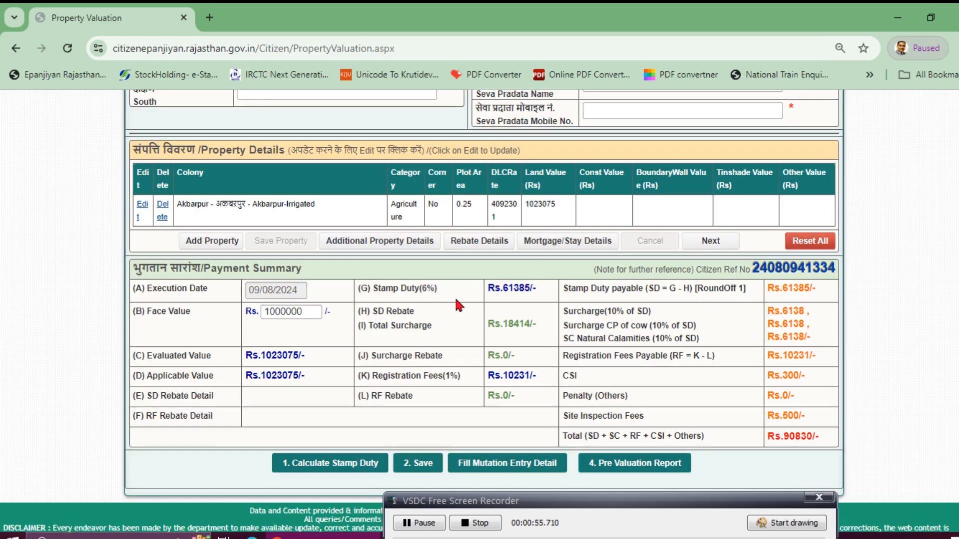
{"action": "scroll", "coordinate": [456, 300], "scroll_direction": "down", "scroll_amount": 1}
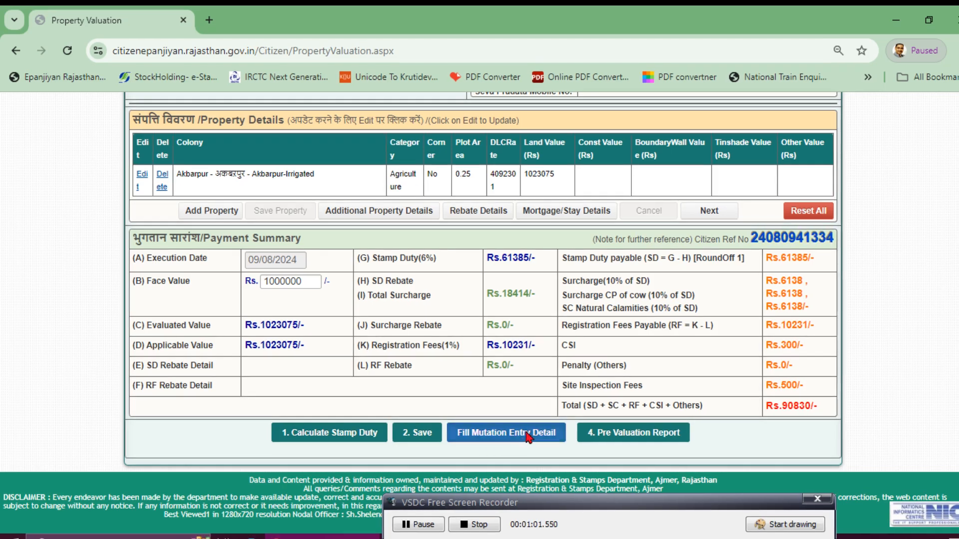
Step: Start a mutation entry for some of the landowner's khasras and select landowner row 8
{"action": "left_click", "coordinate": [528, 437]}
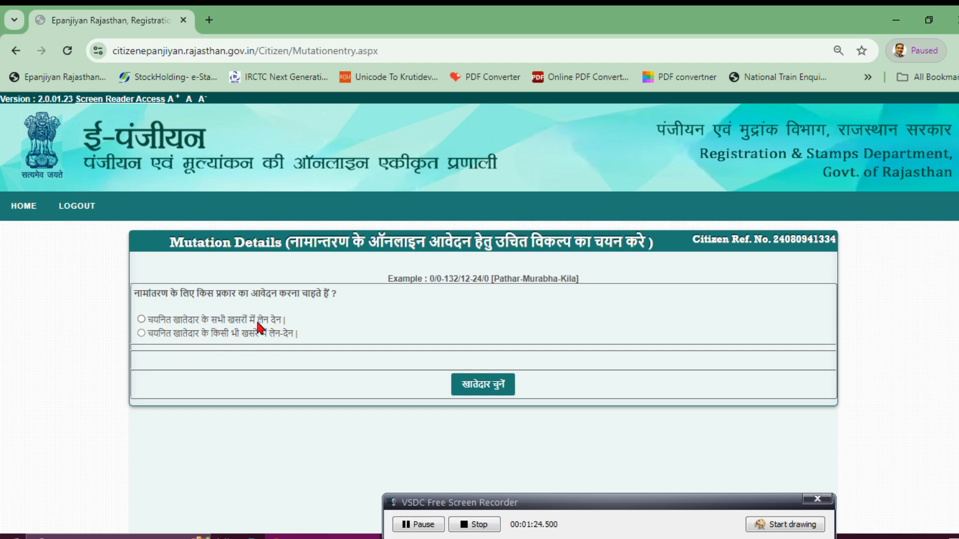
{"action": "left_click", "coordinate": [141, 320]}
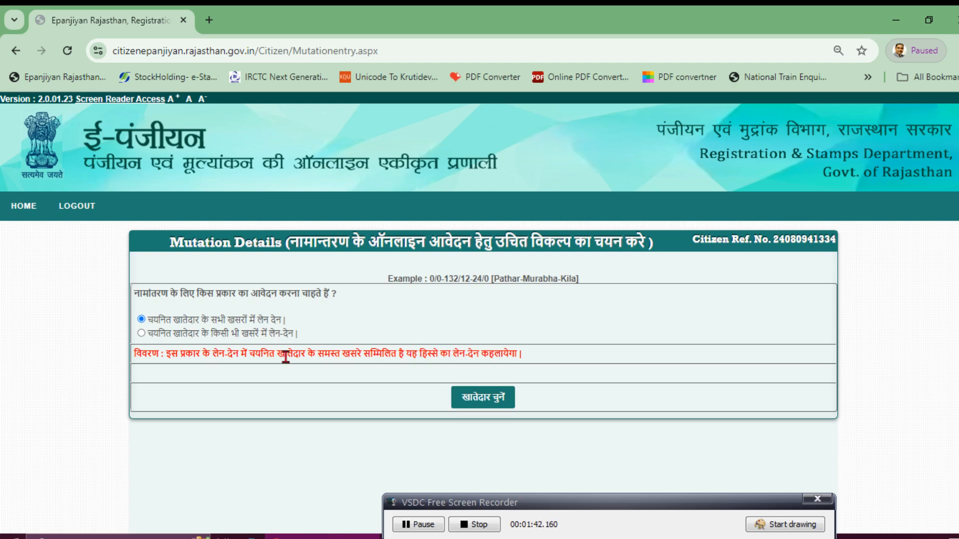
{"action": "left_click", "coordinate": [142, 333]}
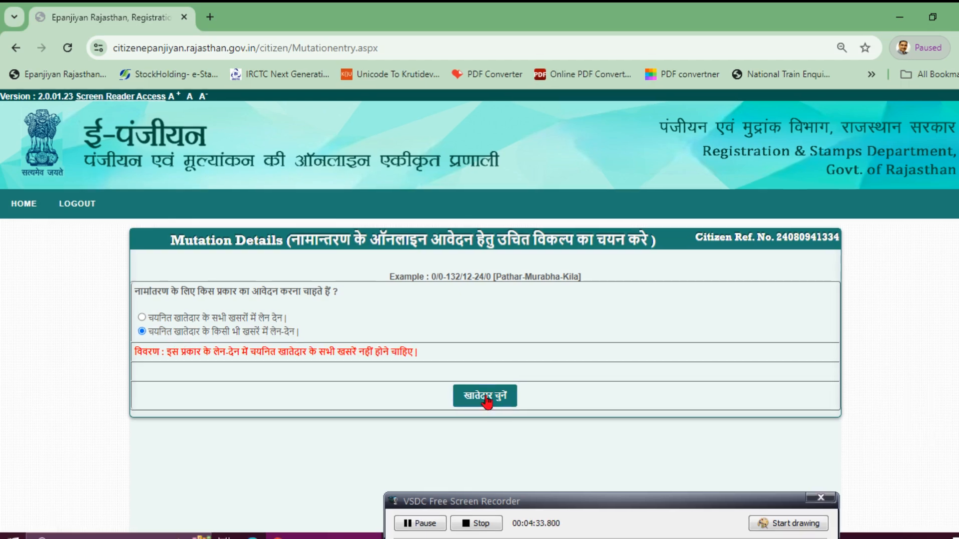
{"action": "left_click", "coordinate": [486, 397]}
{"action": "scroll", "coordinate": [492, 327], "scroll_direction": "down", "scroll_amount": 5}
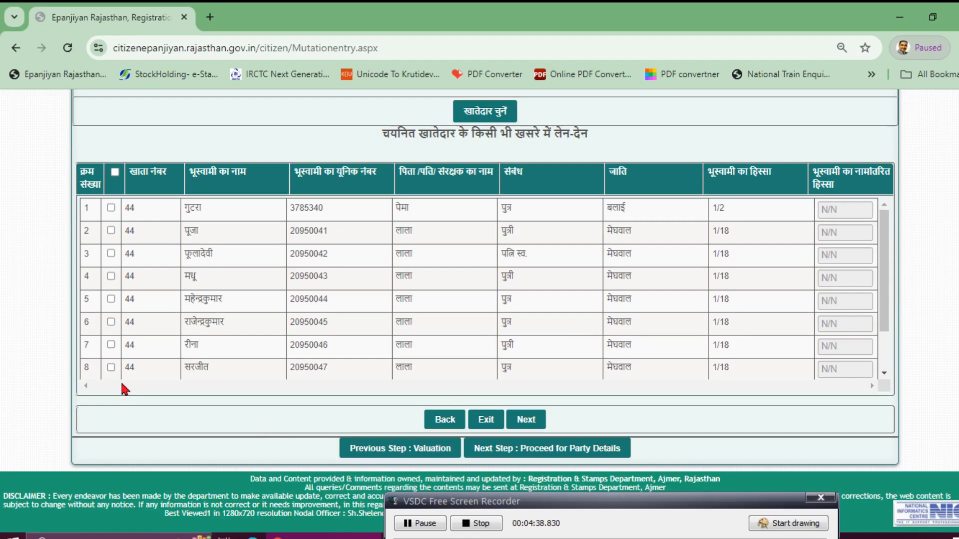
{"action": "left_click", "coordinate": [111, 368]}
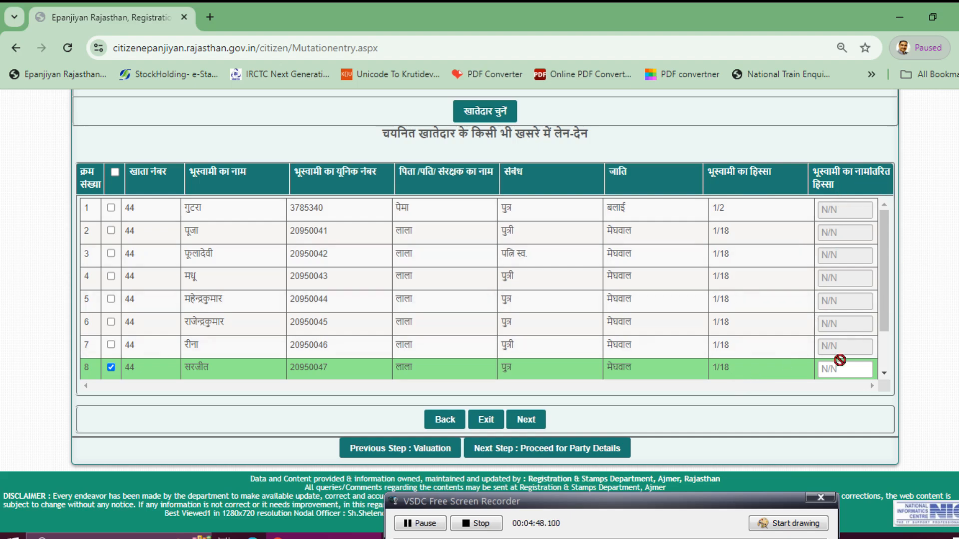
Step: Enter row 8's 1/18 share, save the mutation entry, and continue to party details
{"action": "left_click", "coordinate": [850, 370]}
{"action": "type", "text": "1/18"}
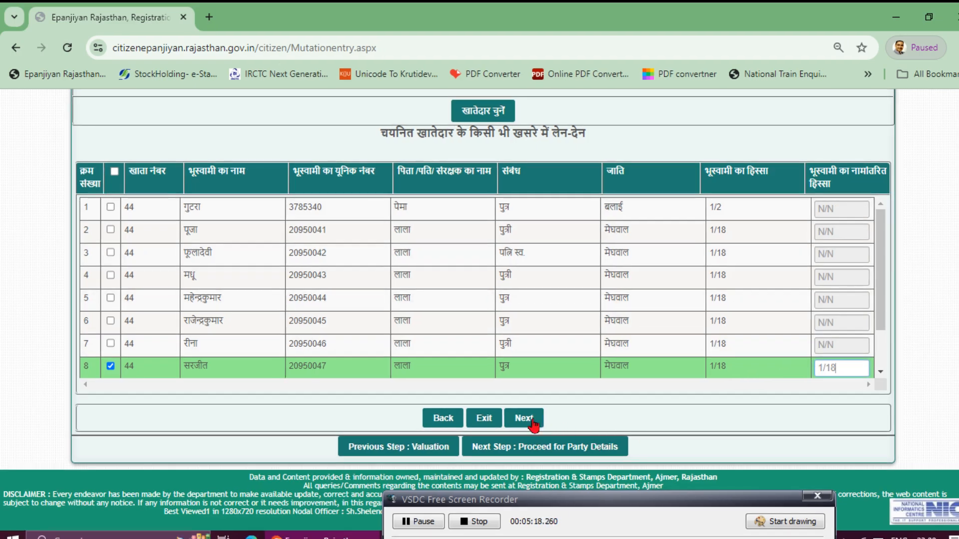
{"action": "left_click", "coordinate": [533, 425]}
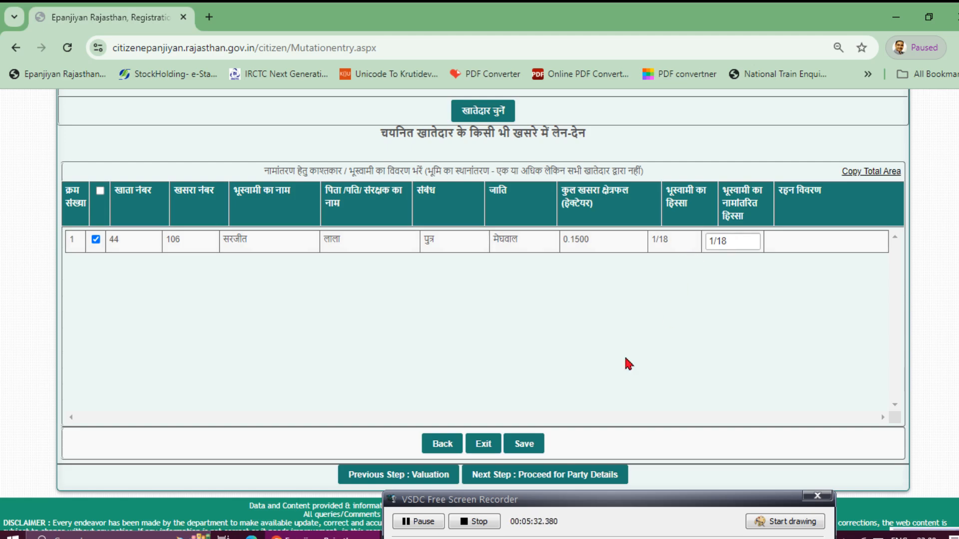
{"action": "left_click", "coordinate": [536, 444]}
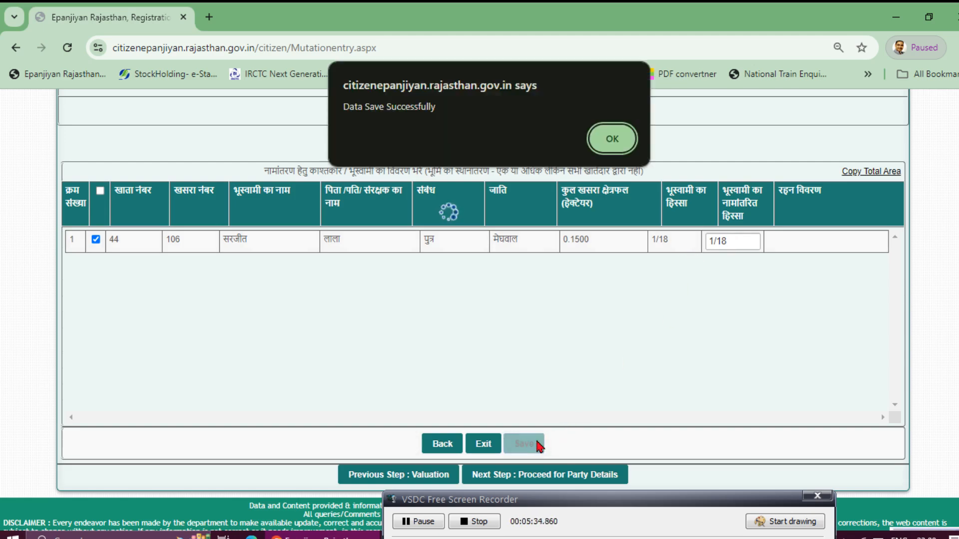
{"action": "left_click", "coordinate": [598, 144]}
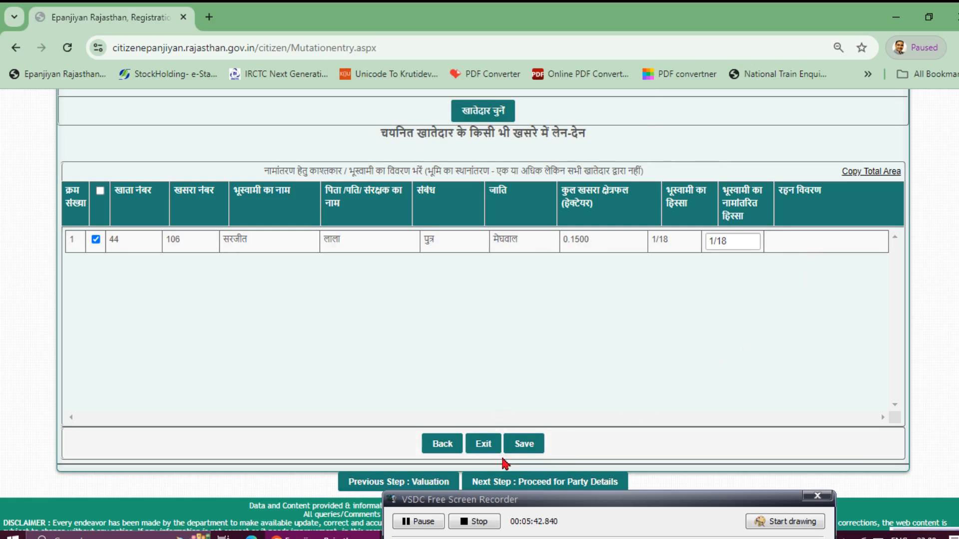
{"action": "left_click", "coordinate": [584, 483]}
Step: Add an Executant party by choosing the selling landowner as owner type, auto-filling name, caste and relation
{"action": "scroll", "coordinate": [579, 374], "scroll_direction": "down", "scroll_amount": 4}
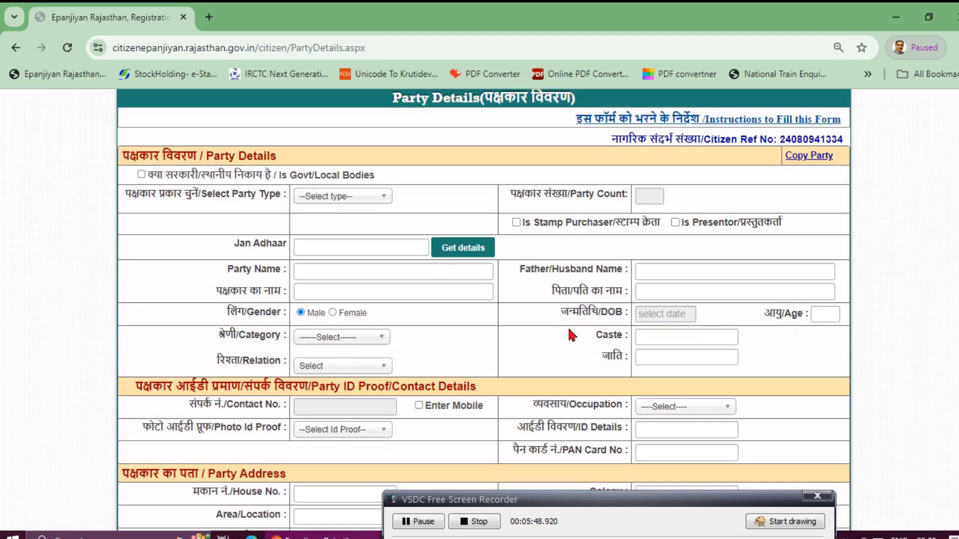
{"action": "left_click", "coordinate": [382, 195]}
{"action": "left_click", "coordinate": [368, 240]}
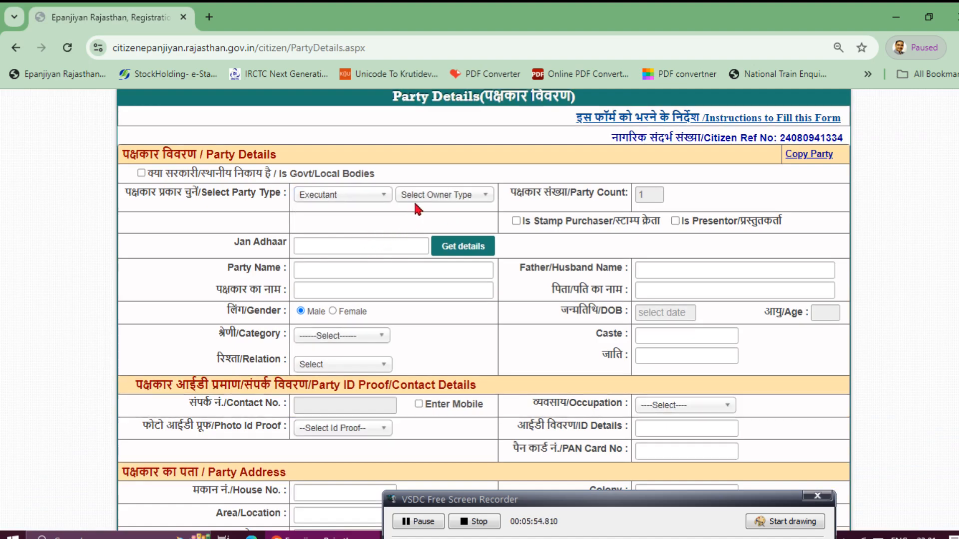
{"action": "left_click", "coordinate": [480, 196]}
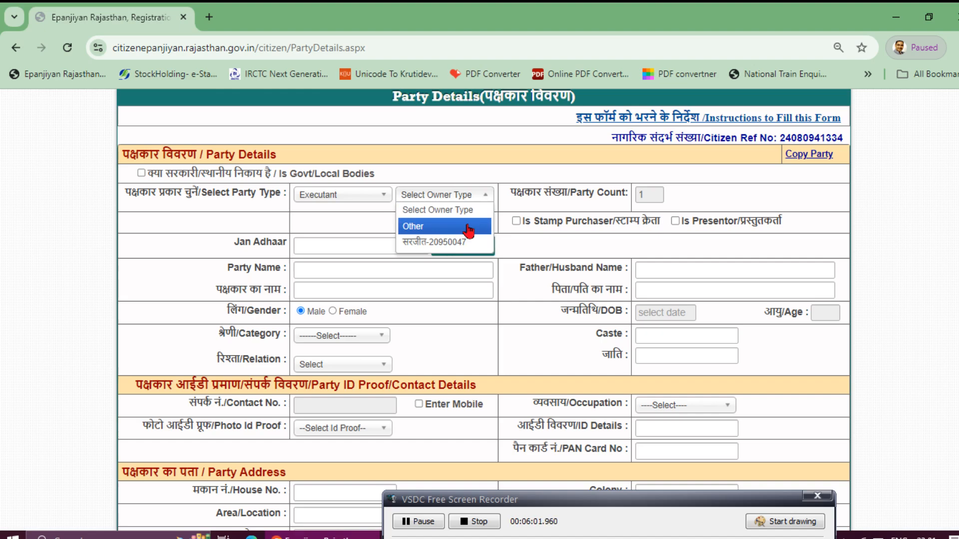
{"action": "left_click", "coordinate": [469, 227]}
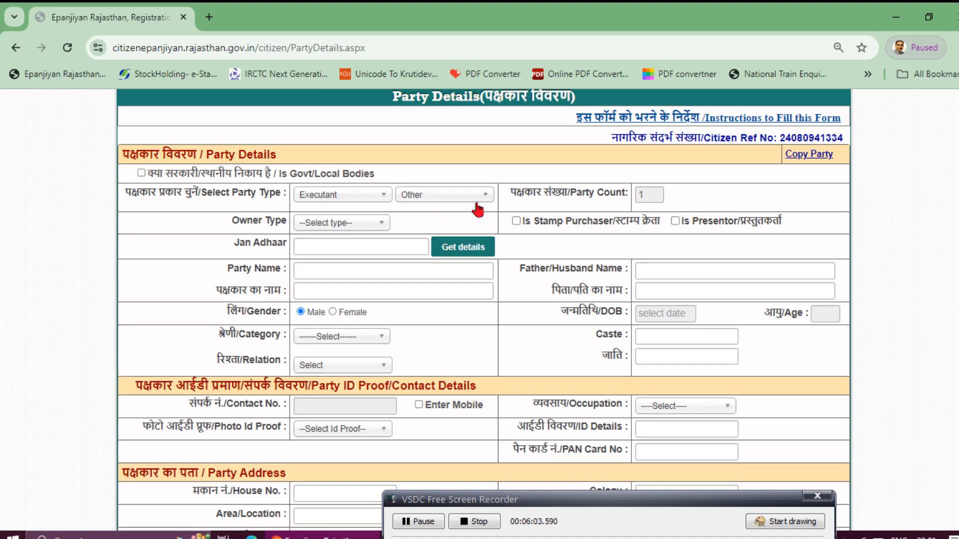
{"action": "left_click", "coordinate": [481, 202]}
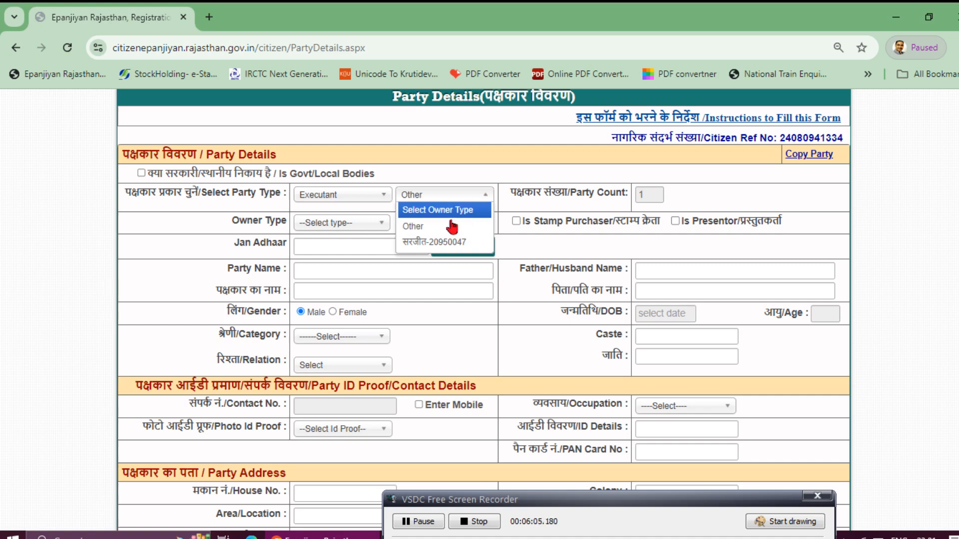
{"action": "left_click", "coordinate": [450, 243]}
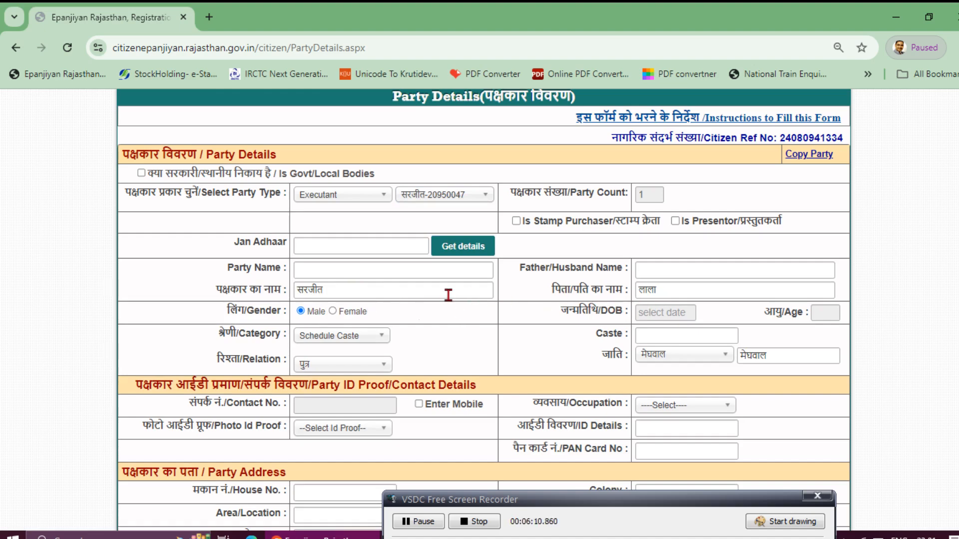
Step: Enter the executant's party name and father's name, moving through to the Hindi father-name field
{"action": "left_click", "coordinate": [342, 268]}
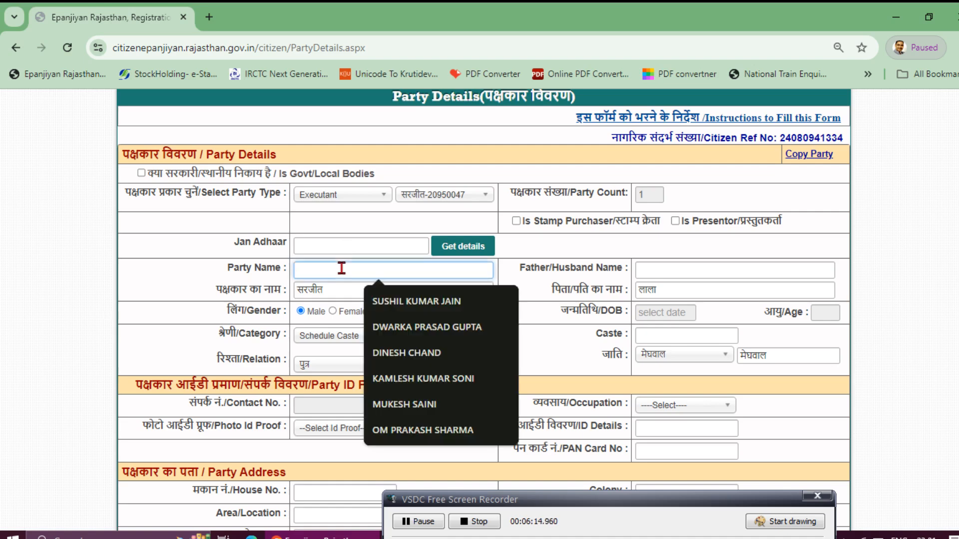
{"action": "type", "text": "sarjeet"}
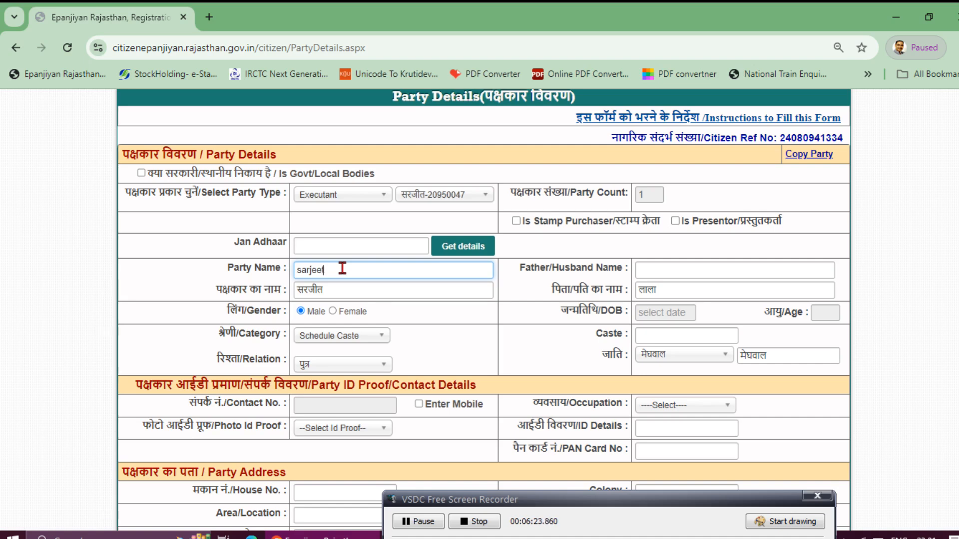
{"action": "key", "text": "Tab"}
{"action": "type", "text": "lala"}
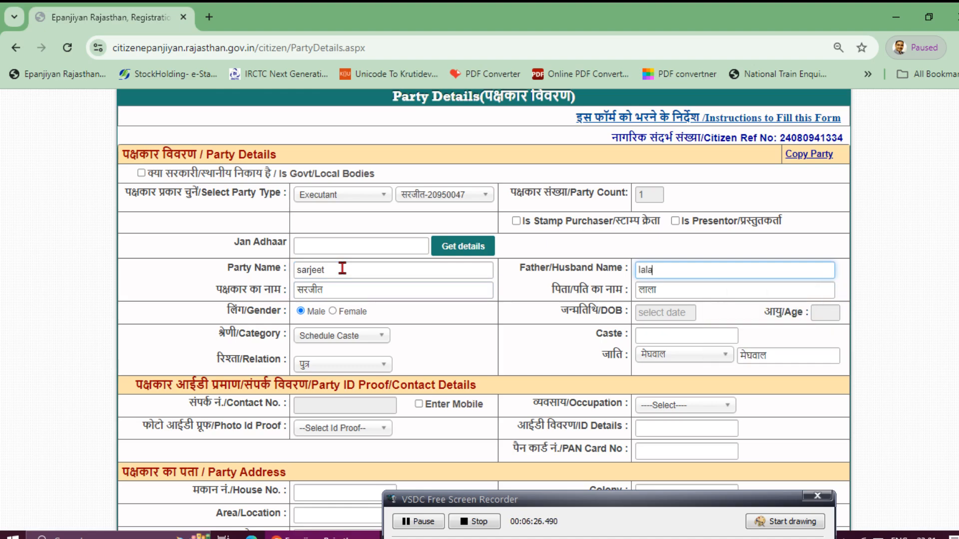
{"action": "key", "text": "Tab"}
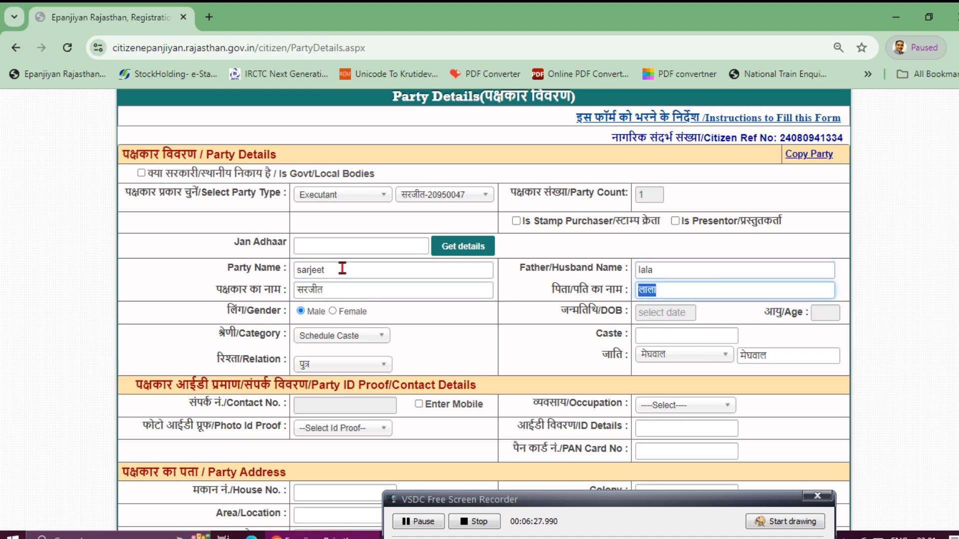
{"action": "key", "text": "Tab"}
{"action": "key", "text": "Tab"}
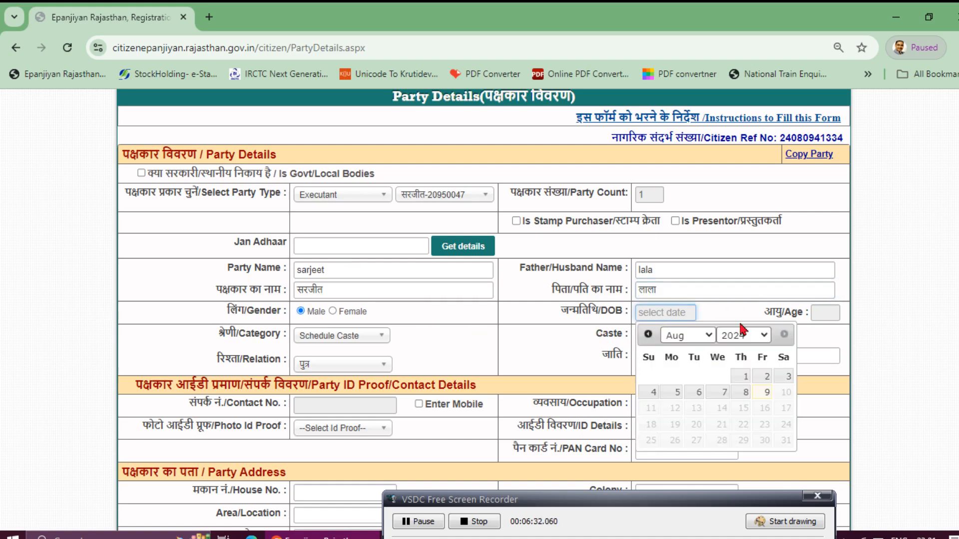
Step: Set the executant's date of birth to 01/01/2000 so the age shows 24
{"action": "left_click", "coordinate": [762, 337]}
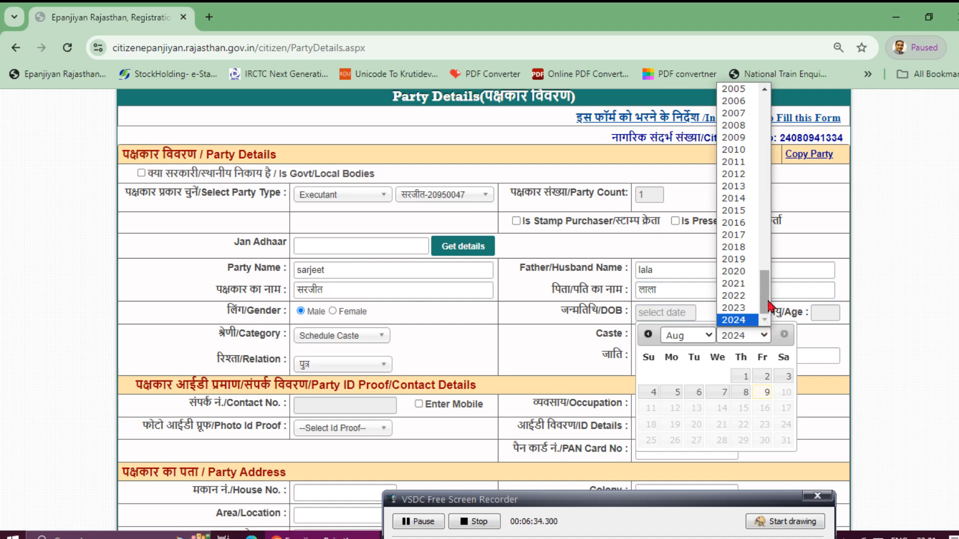
{"action": "scroll", "coordinate": [765, 297], "scroll_direction": "up", "scroll_amount": 3}
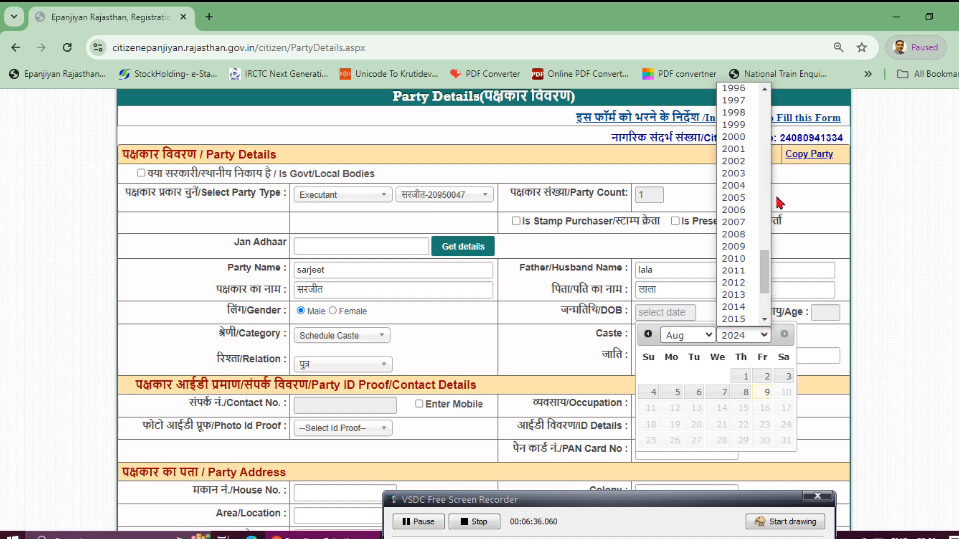
{"action": "left_click", "coordinate": [751, 137]}
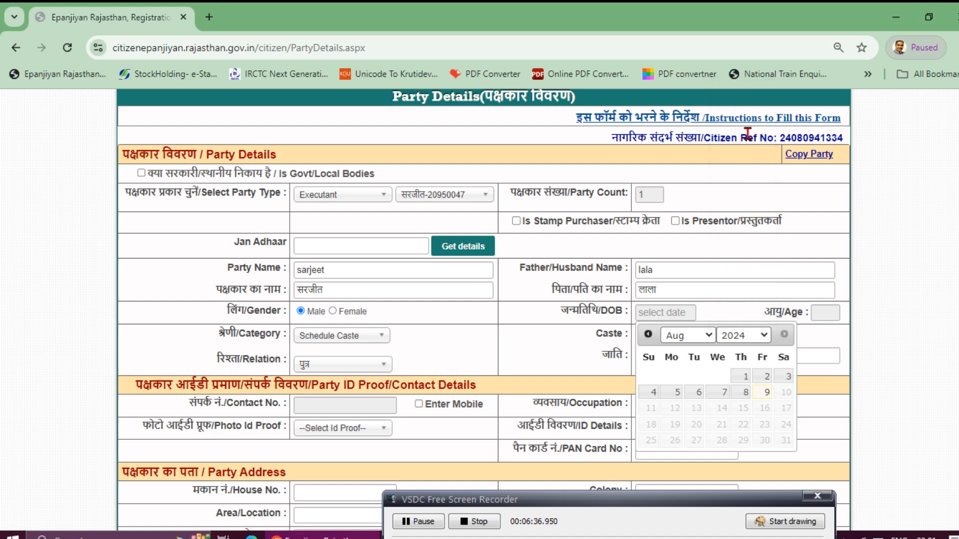
{"action": "left_click", "coordinate": [716, 338]}
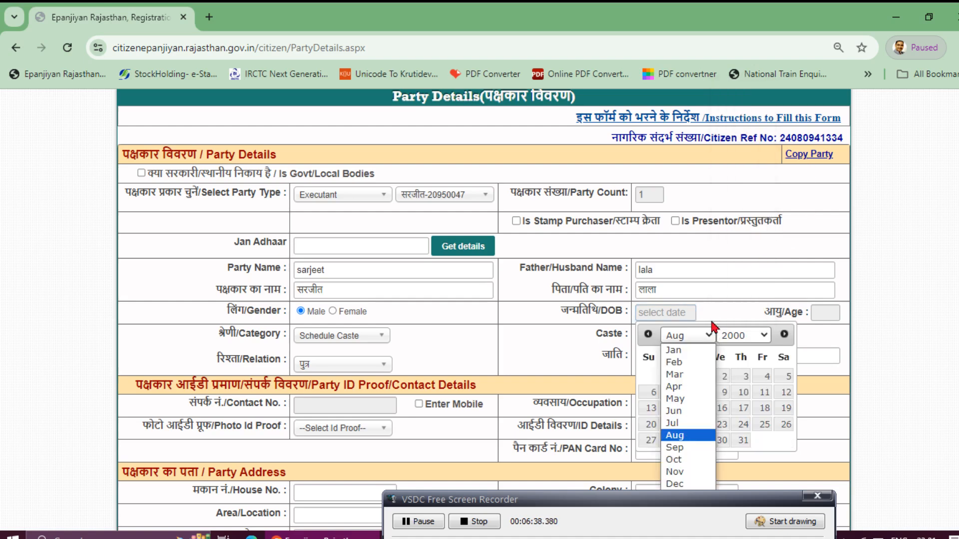
{"action": "left_click", "coordinate": [688, 348]}
{"action": "left_click", "coordinate": [784, 378]}
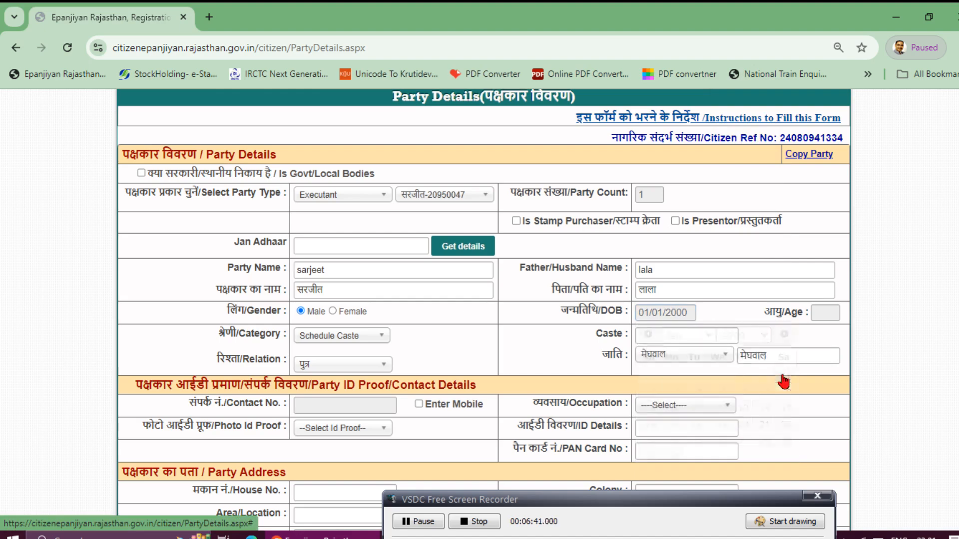
{"action": "scroll", "coordinate": [559, 299], "scroll_direction": "down", "scroll_amount": 2}
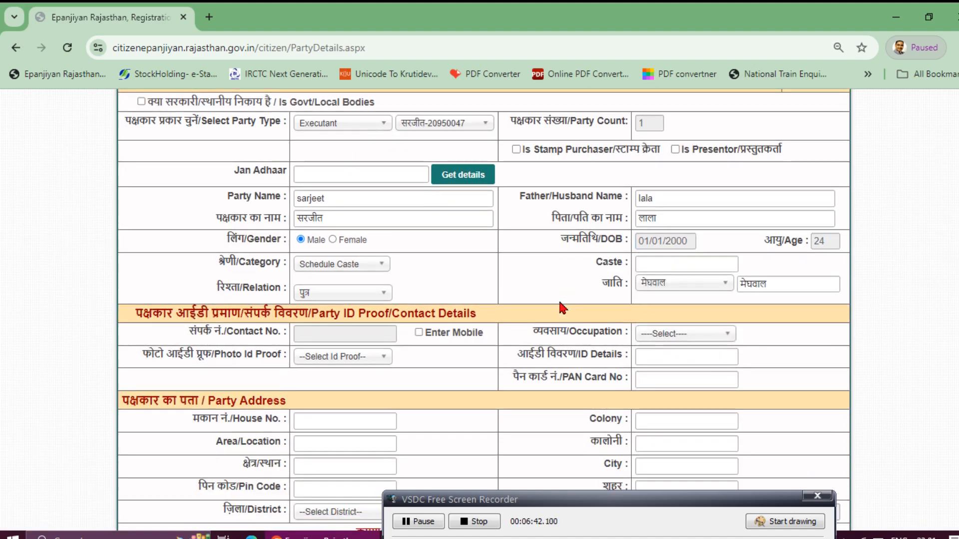
Step: Set the executant's category to General
{"action": "left_click", "coordinate": [374, 273]}
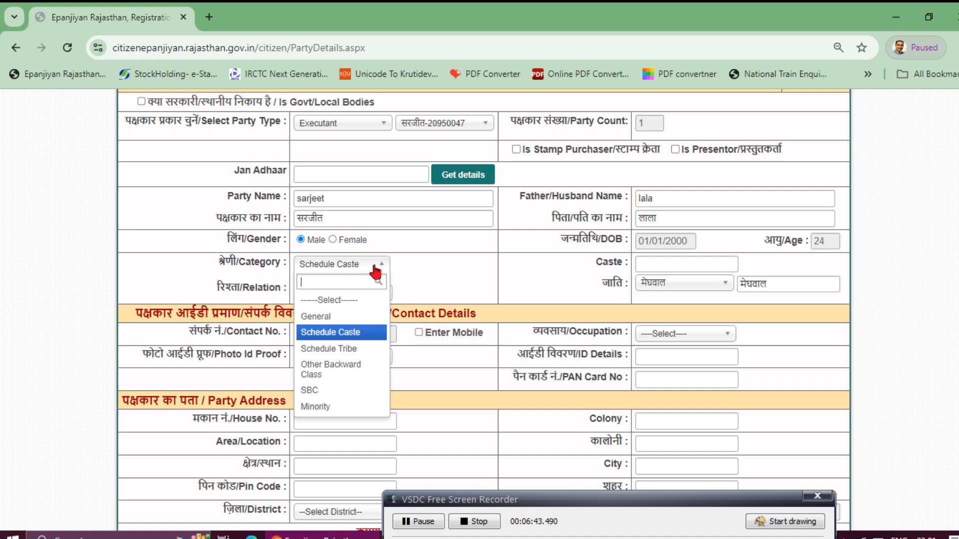
{"action": "left_click", "coordinate": [351, 318]}
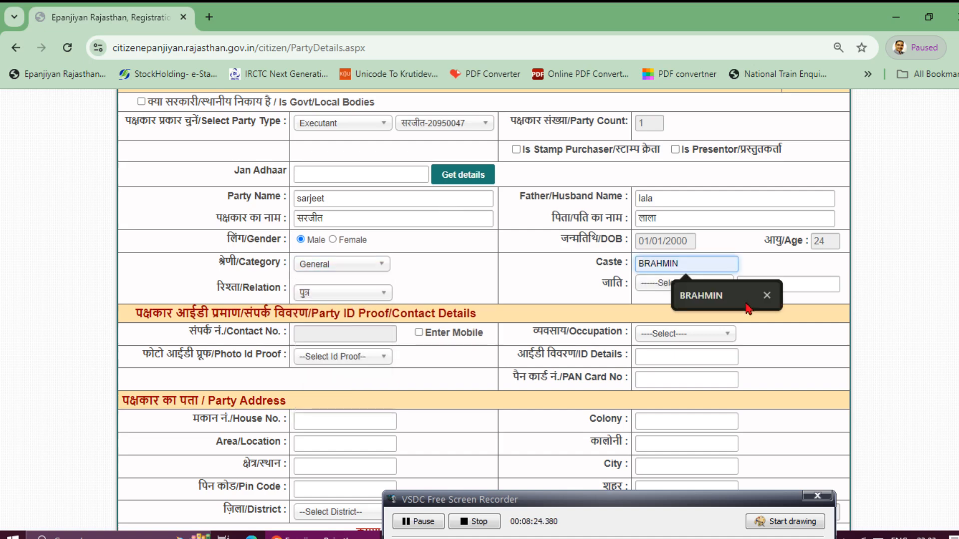
{"action": "left_click", "coordinate": [714, 316]}
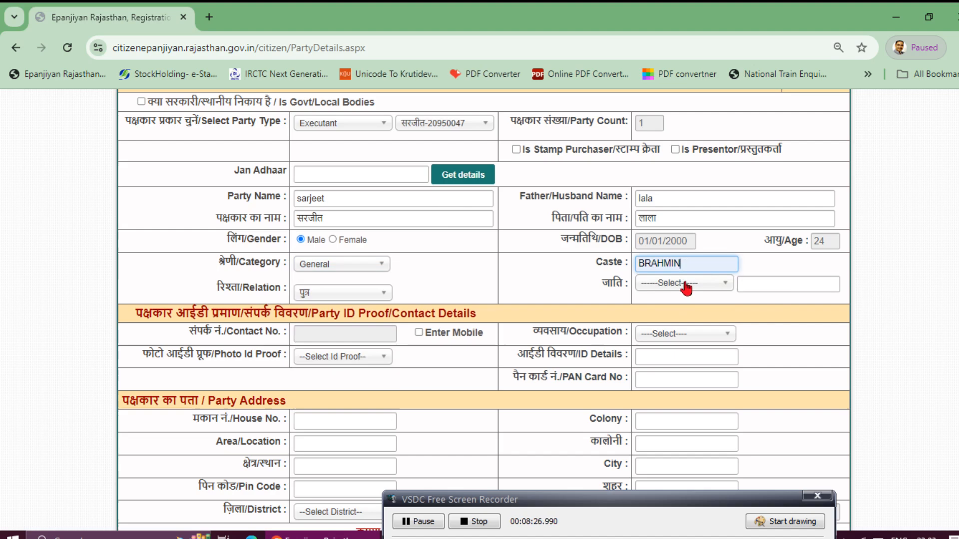
Step: Choose ब्राह्मण as the जाति and keep पुत्र as the relation
{"action": "left_click", "coordinate": [724, 288]}
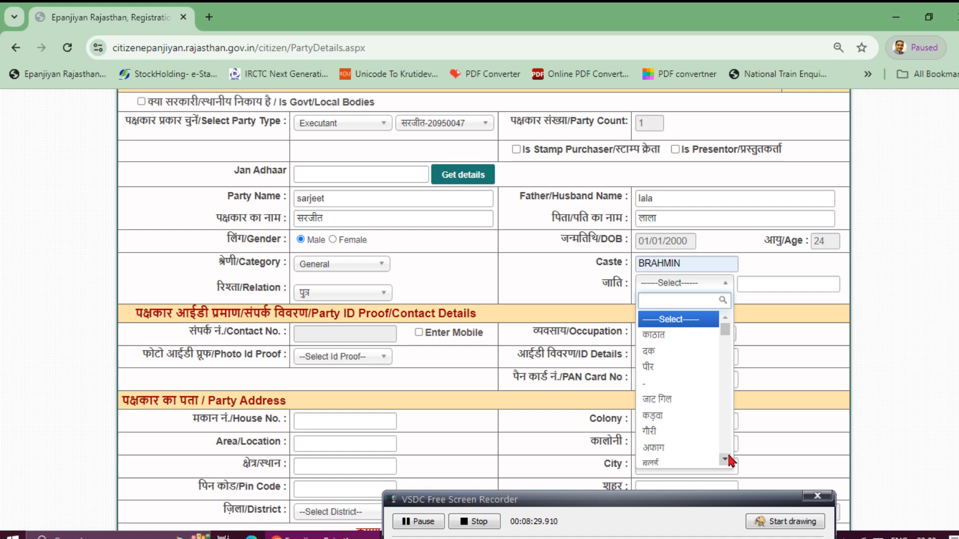
{"action": "scroll", "coordinate": [728, 460], "scroll_direction": "down", "scroll_amount": 5}
{"action": "scroll", "coordinate": [728, 461], "scroll_direction": "down", "scroll_amount": 5}
{"action": "scroll", "coordinate": [729, 464], "scroll_direction": "down", "scroll_amount": 1}
{"action": "scroll", "coordinate": [729, 464], "scroll_direction": "down", "scroll_amount": 4}
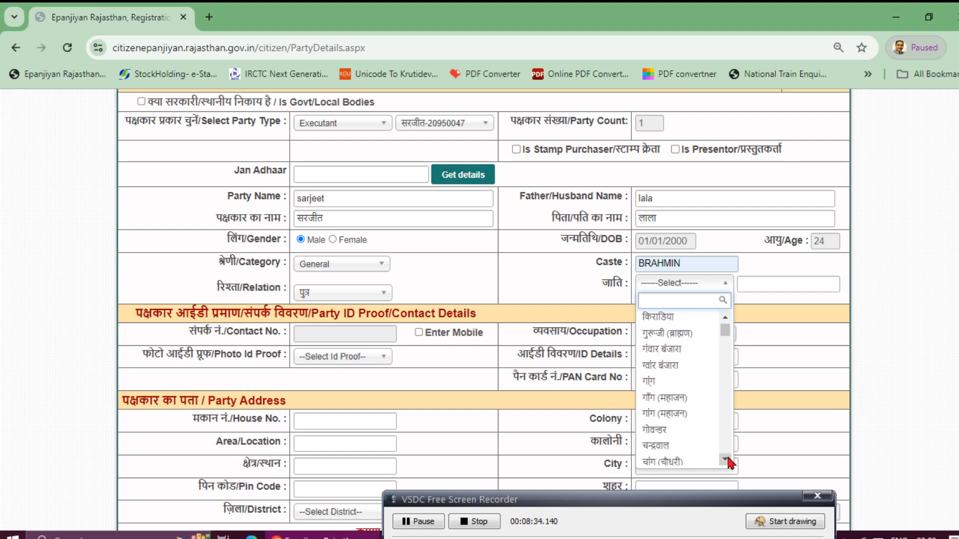
{"action": "scroll", "coordinate": [729, 463], "scroll_direction": "down", "scroll_amount": 1}
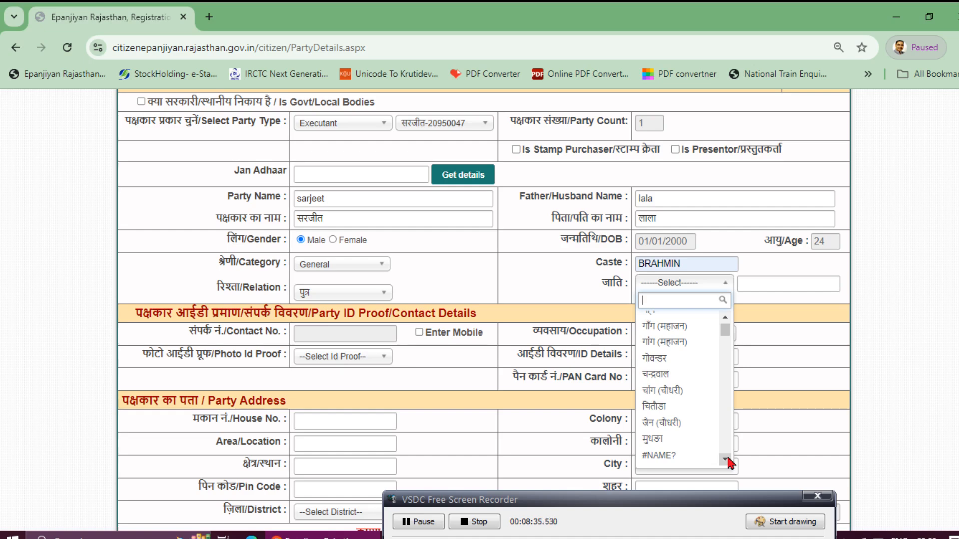
{"action": "scroll", "coordinate": [729, 463], "scroll_direction": "down", "scroll_amount": 1}
{"action": "scroll", "coordinate": [729, 464], "scroll_direction": "down", "scroll_amount": 3}
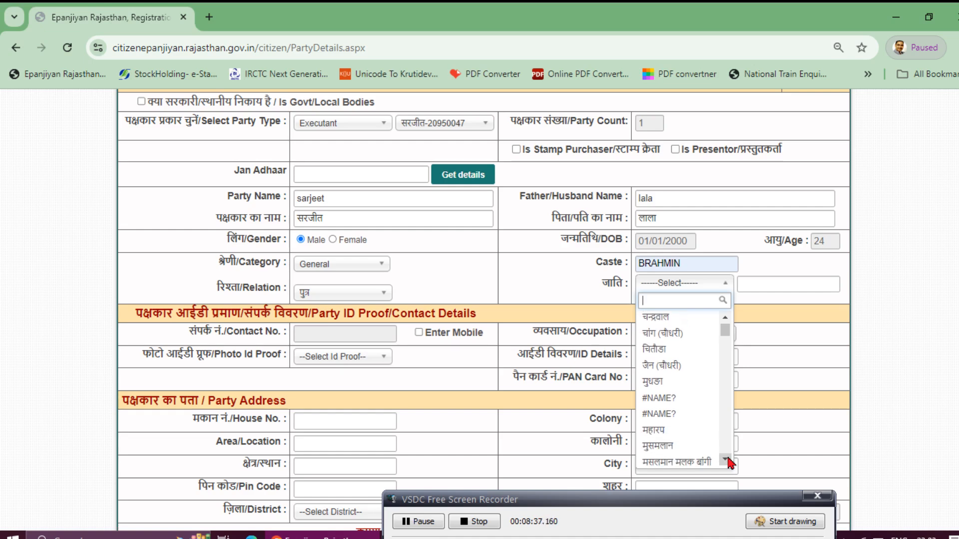
{"action": "scroll", "coordinate": [709, 439], "scroll_direction": "up", "scroll_amount": 1}
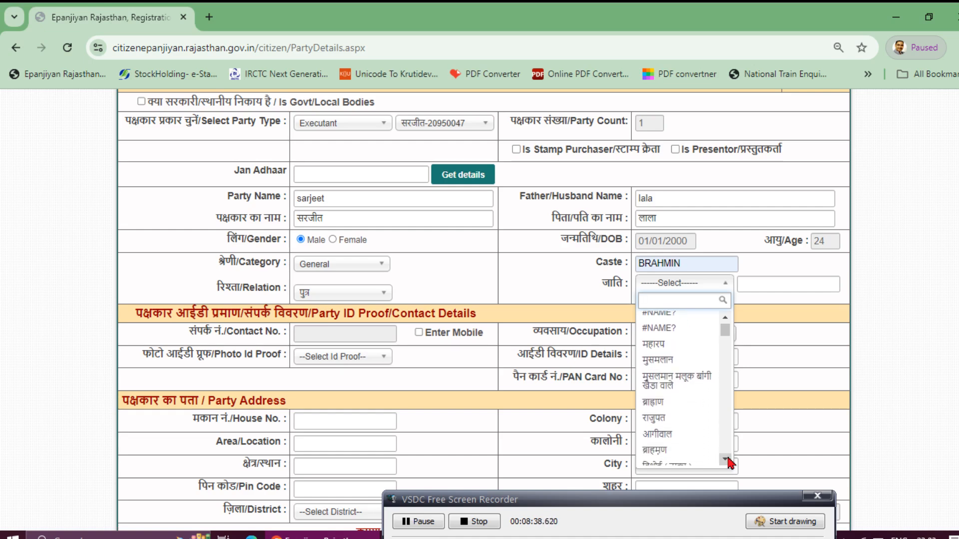
{"action": "left_click", "coordinate": [669, 401]}
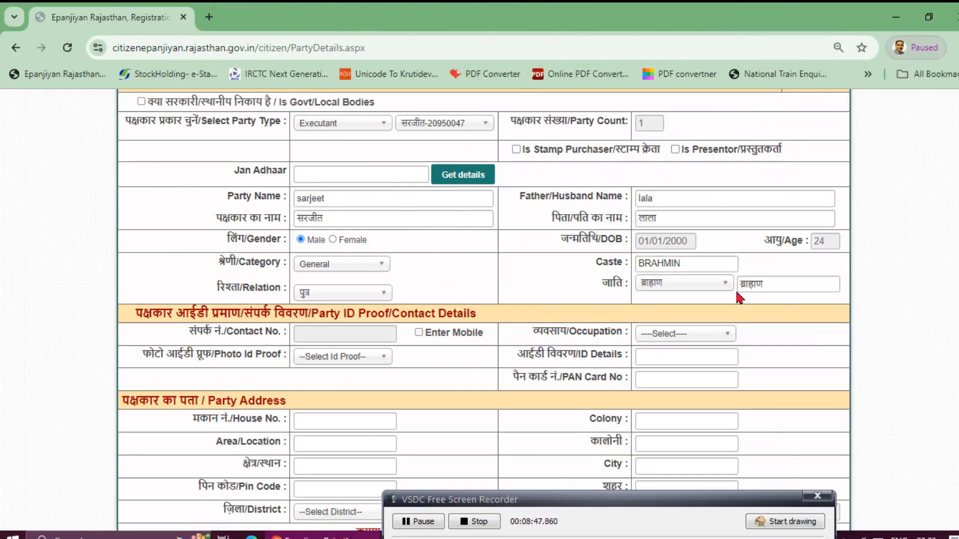
{"action": "left_click", "coordinate": [381, 295]}
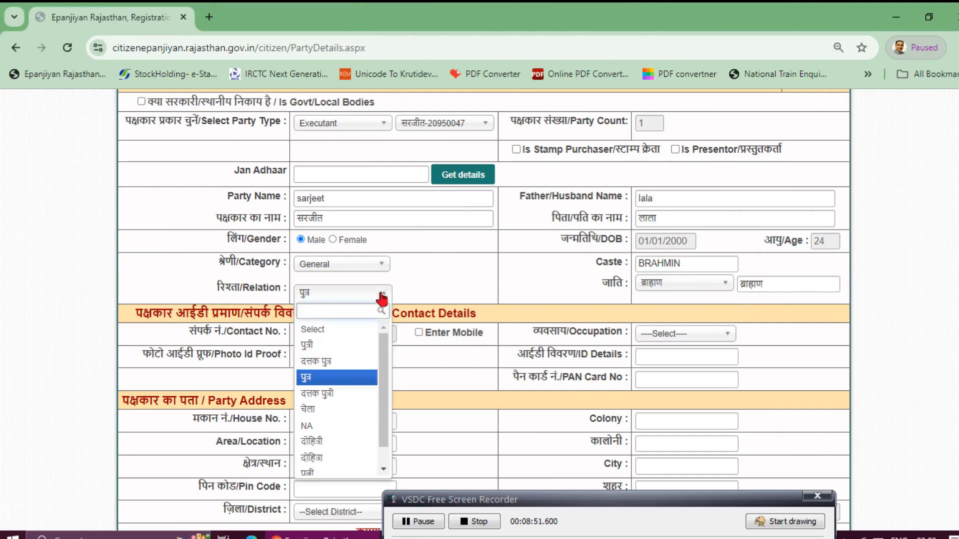
{"action": "left_click", "coordinate": [383, 295]}
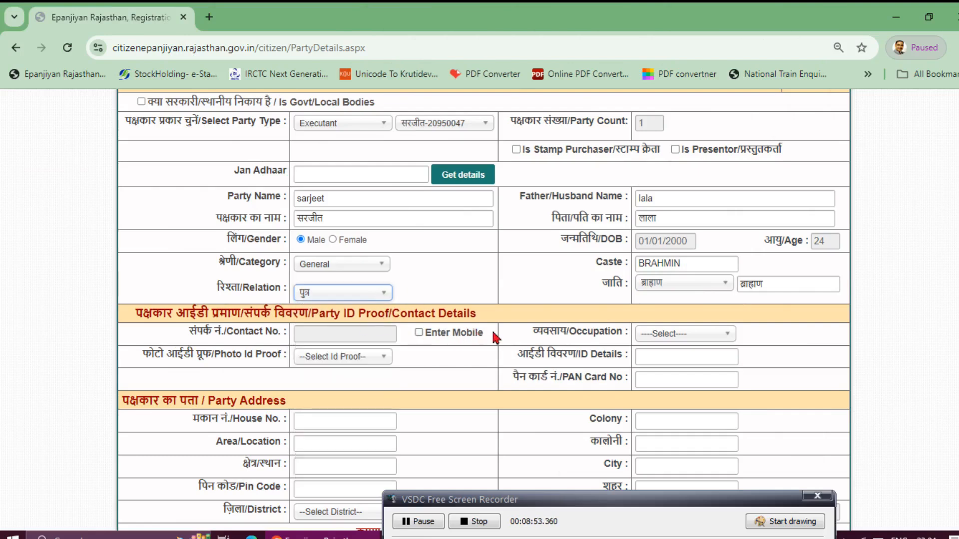
Step: Set the executant's occupation to Farmer, photo ID proof to Not Available, and fill the PAN from saved suggestions
{"action": "left_click", "coordinate": [720, 334]}
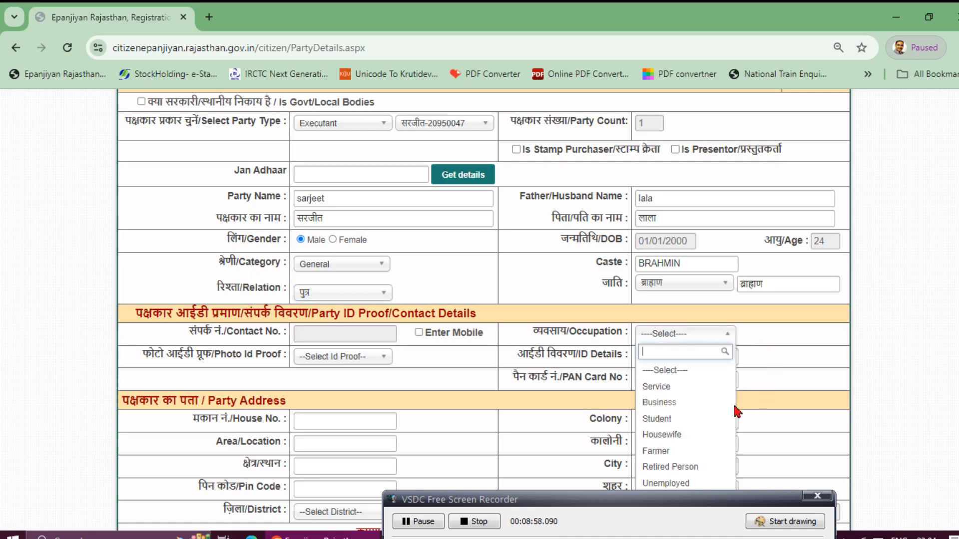
{"action": "left_click", "coordinate": [709, 451]}
{"action": "scroll", "coordinate": [691, 447], "scroll_direction": "down", "scroll_amount": 3}
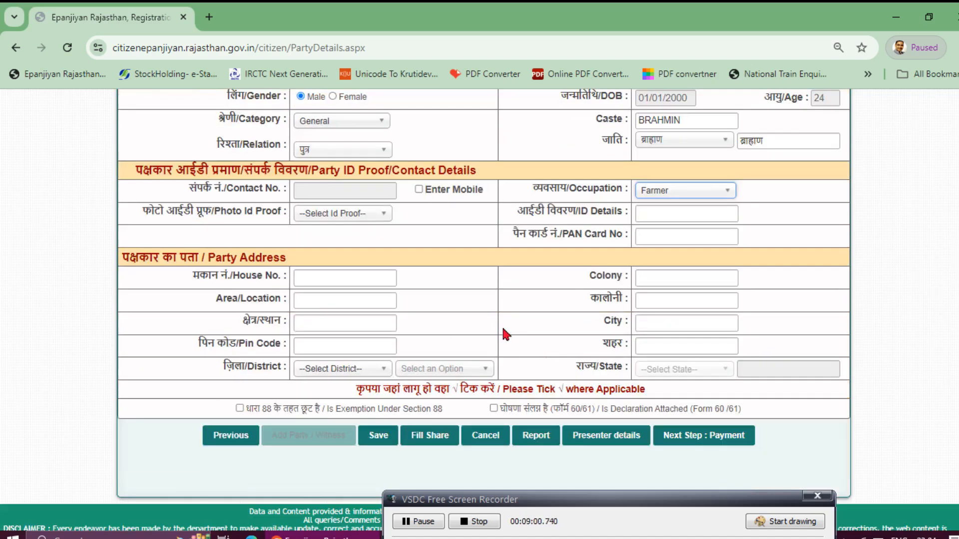
{"action": "left_click", "coordinate": [364, 215]}
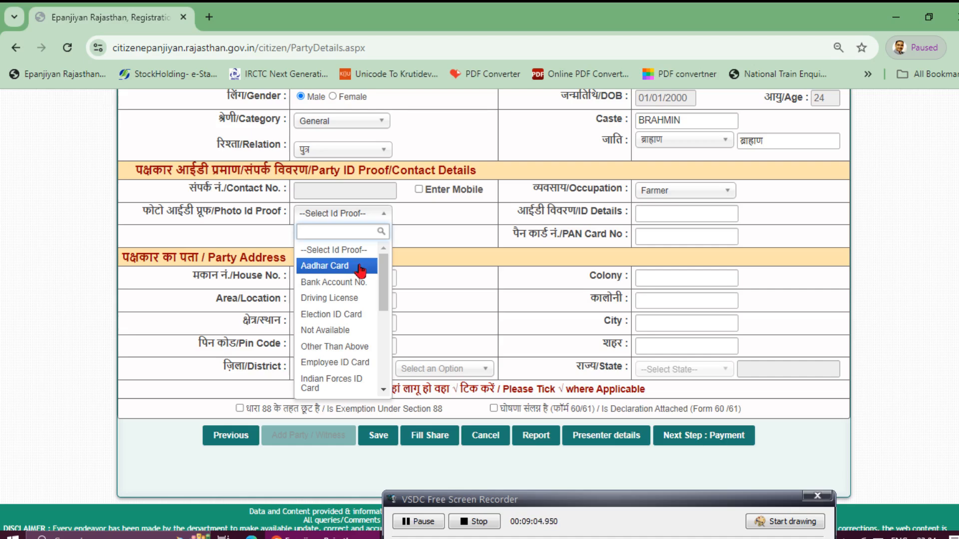
{"action": "left_click", "coordinate": [352, 331]}
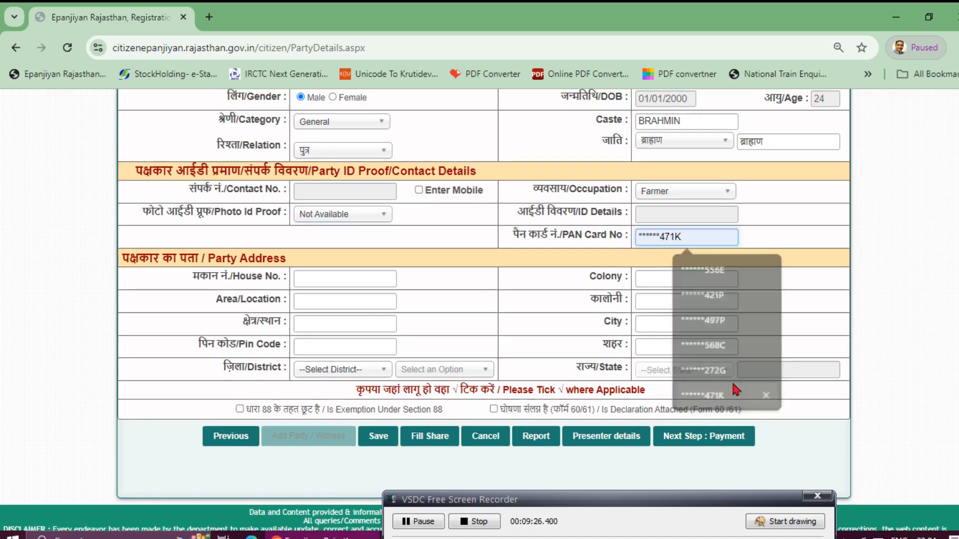
{"action": "left_click", "coordinate": [736, 389]}
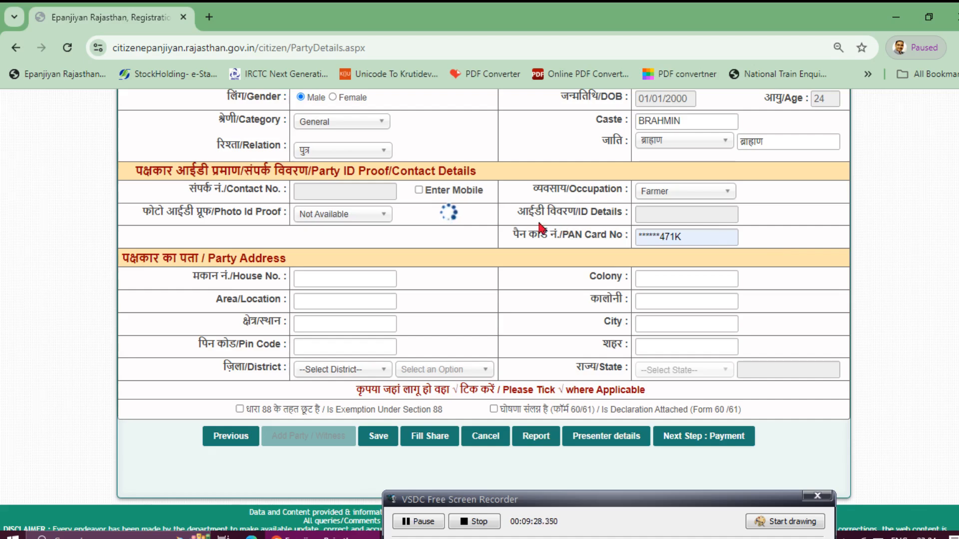
{"action": "scroll", "coordinate": [539, 227], "scroll_direction": "down", "scroll_amount": 1}
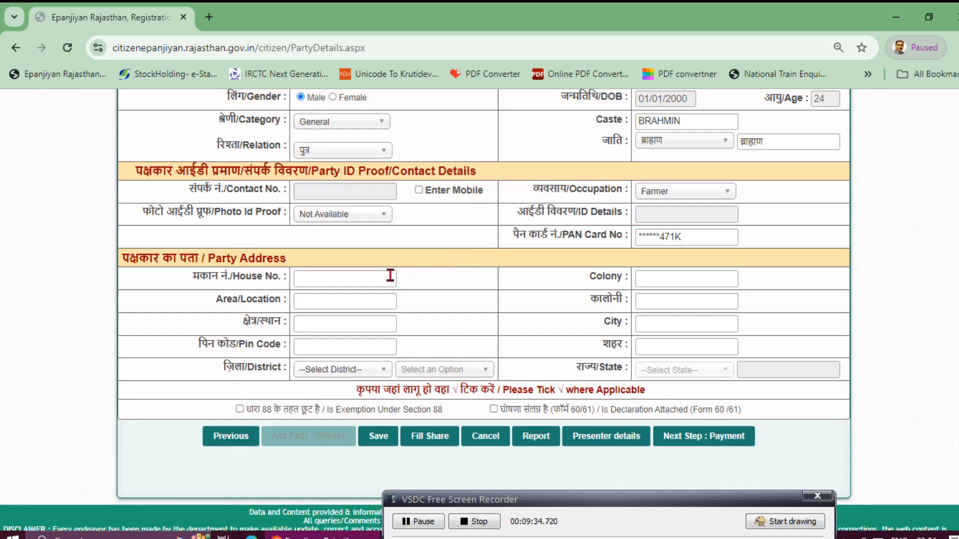
Step: Enter the executant's house number, colony and area in English
{"action": "left_click", "coordinate": [387, 278]}
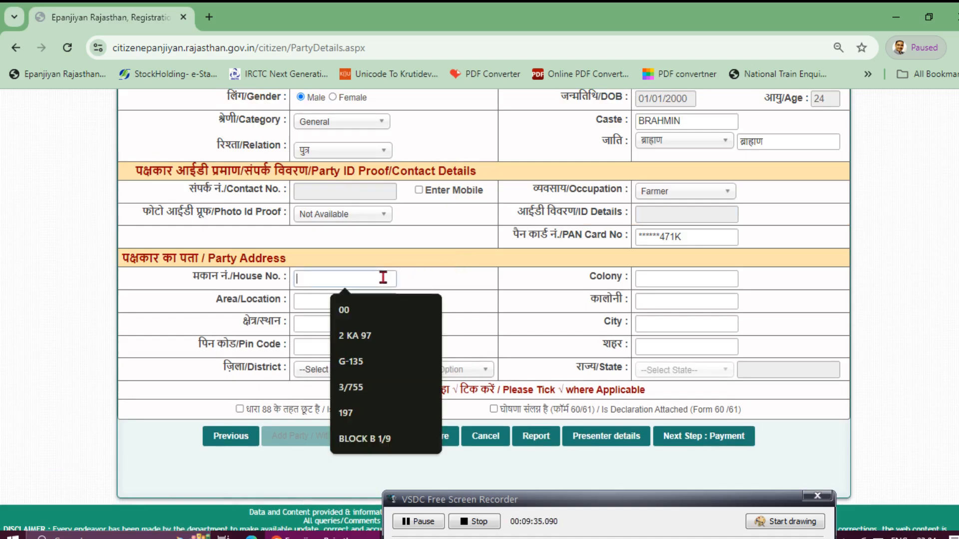
{"action": "left_click", "coordinate": [372, 308]}
{"action": "left_click", "coordinate": [680, 278]}
{"action": "type", "text": "abkarp"}
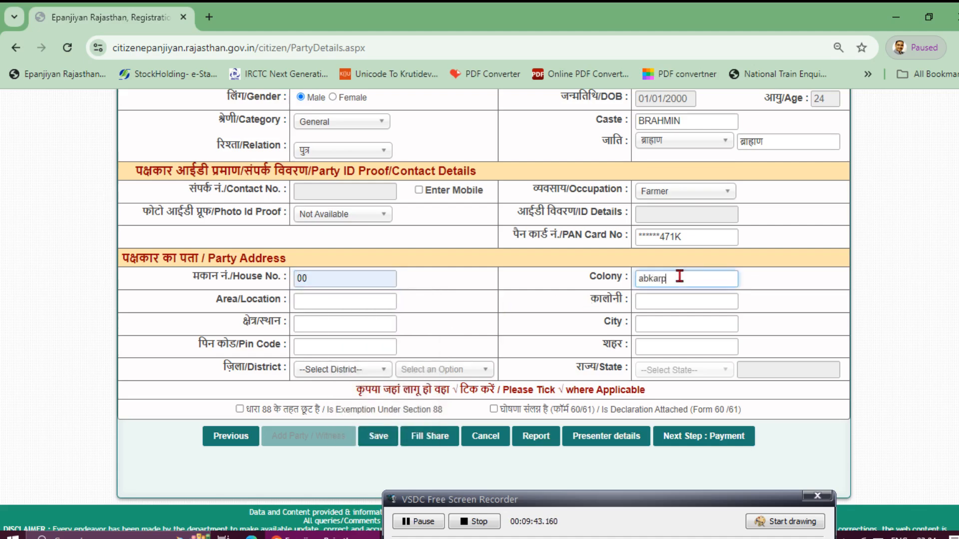
{"action": "type", "text": "ur"}
{"action": "key", "text": "Tab"}
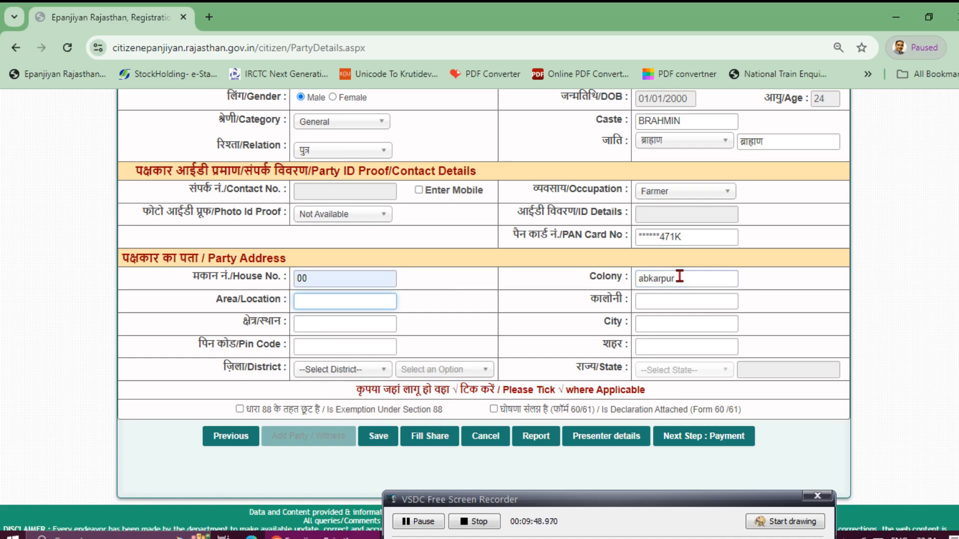
{"action": "type", "text": "akbarpur"}
{"action": "key", "text": "Tab"}
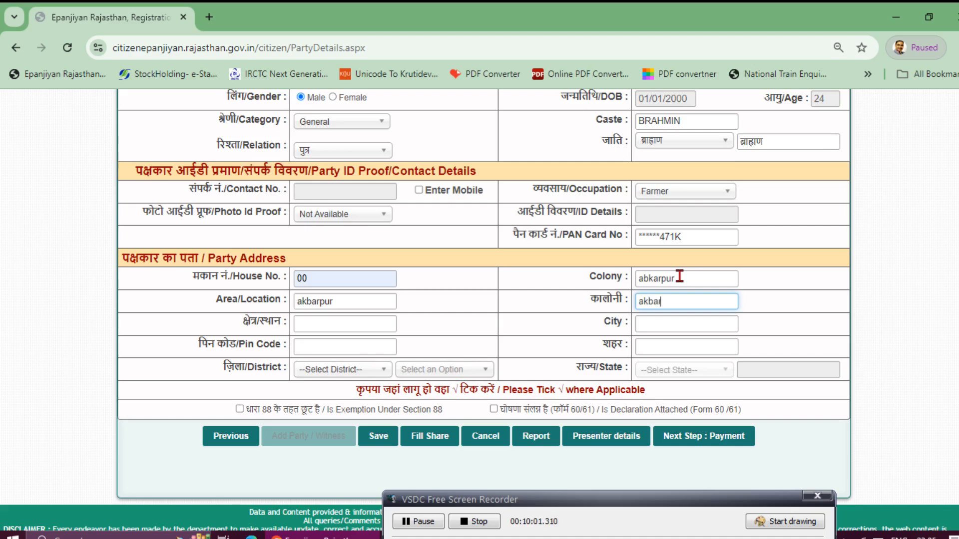
Step: Convert the colony and area to Hindi, then enter the city and pin code
{"action": "key", "text": "space"}
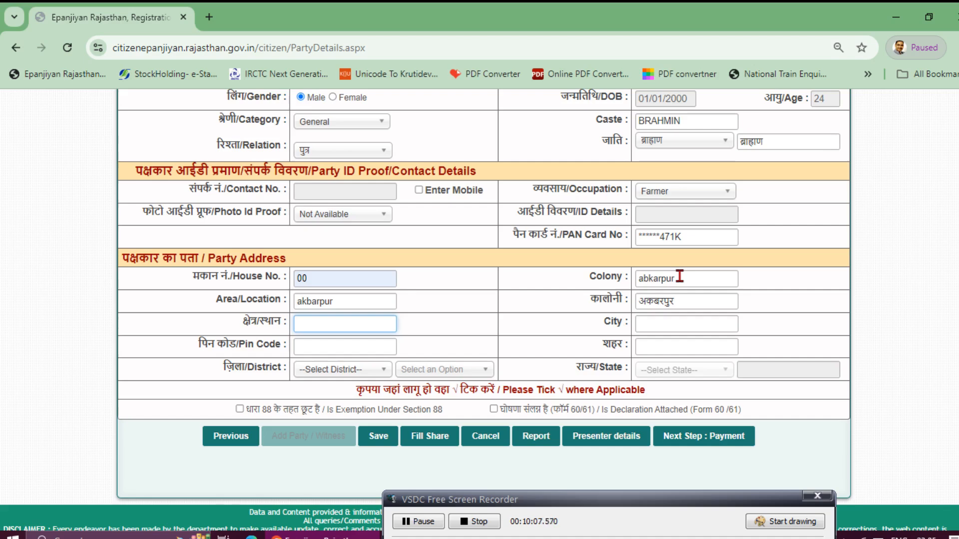
{"action": "type", "text": "akbarpur"}
{"action": "key", "text": "Tab"}
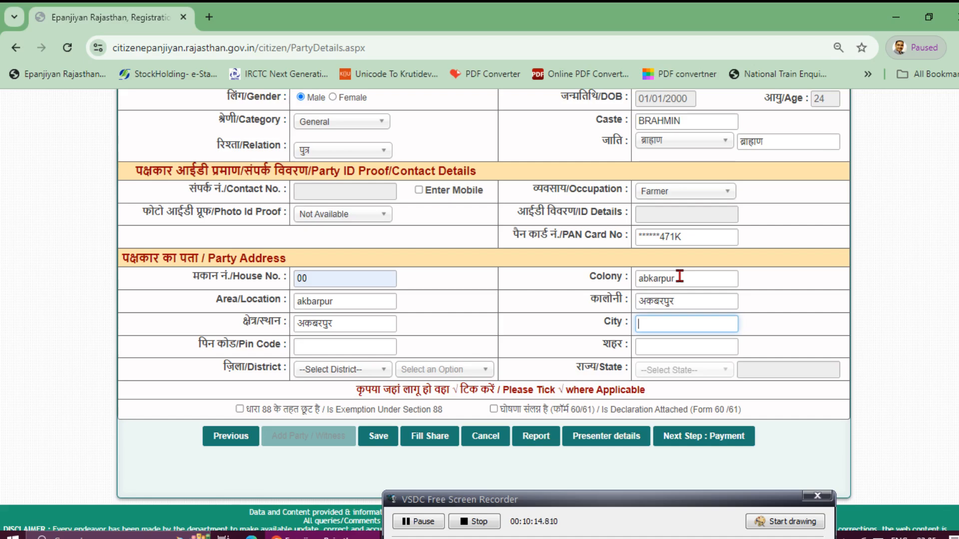
{"action": "type", "text": "alwar"}
{"action": "key", "text": "Tab"}
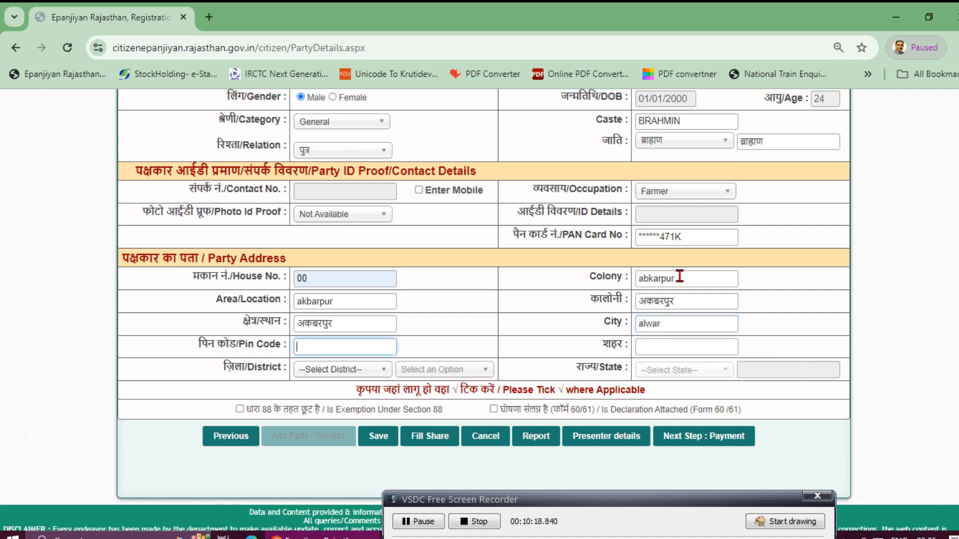
{"action": "type", "text": "301001"}
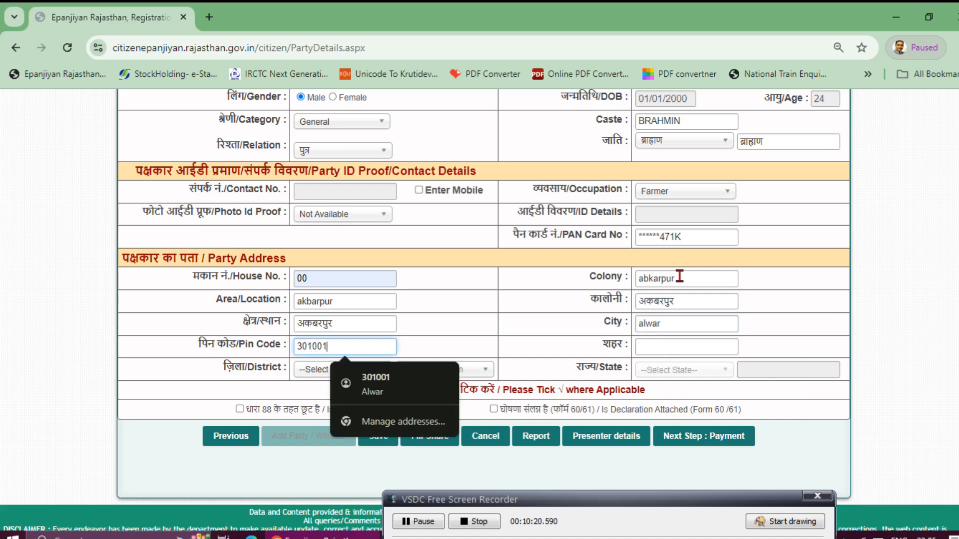
{"action": "key", "text": "Tab"}
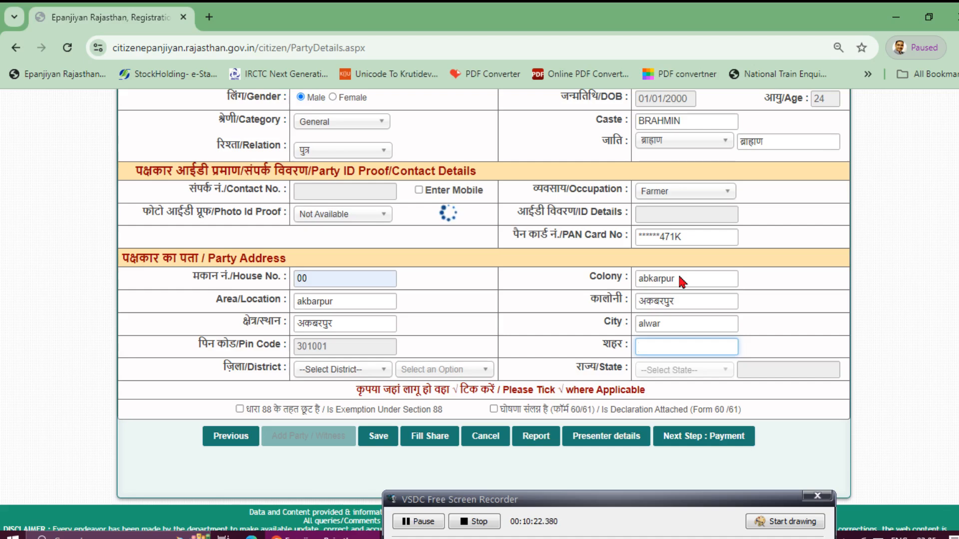
Step: Finish the executant's Hindi city name and save the executant party
{"action": "left_click", "coordinate": [672, 348]}
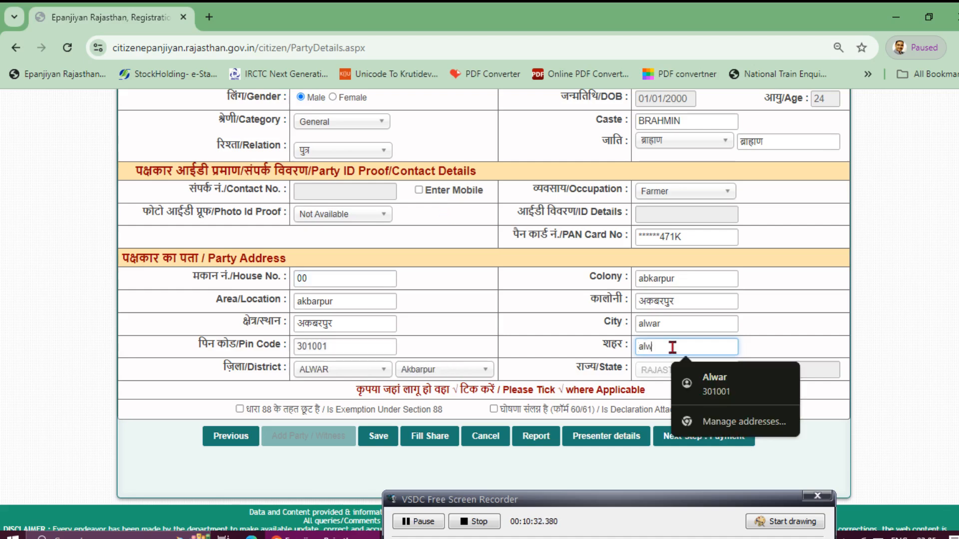
{"action": "key", "text": "Tab"}
{"action": "scroll", "coordinate": [522, 329], "scroll_direction": "down", "scroll_amount": 1}
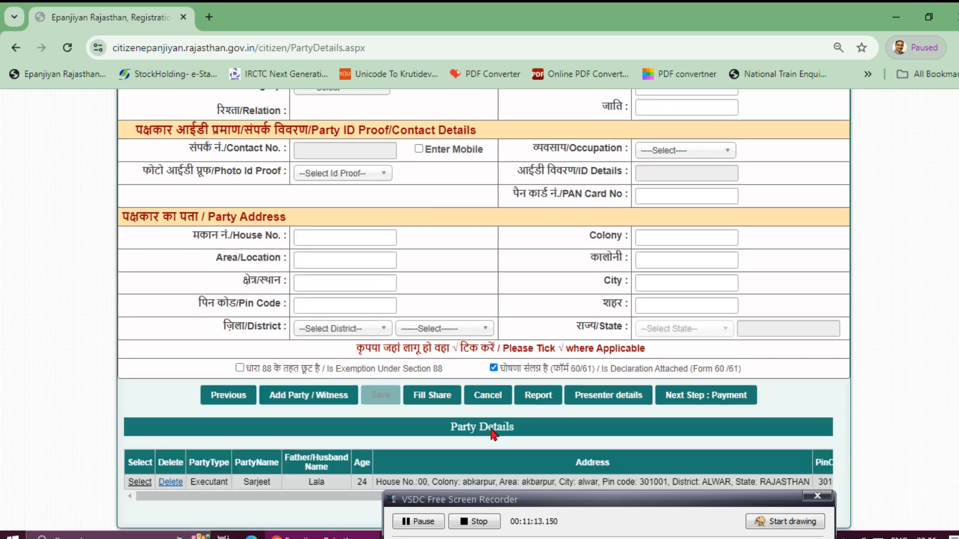
{"action": "scroll", "coordinate": [482, 412], "scroll_direction": "down", "scroll_amount": 2}
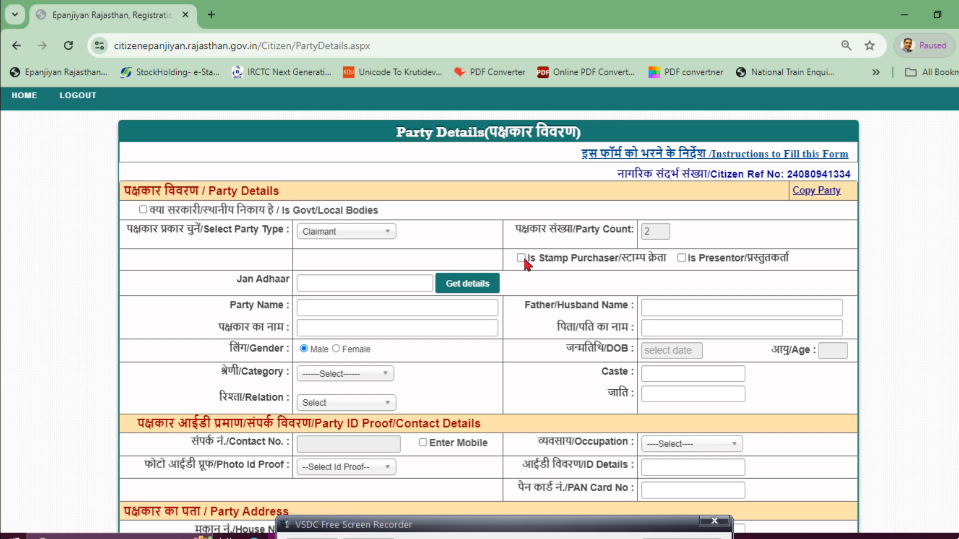
Step: Mark the new claimant as stamp purchaser and enter the claimant's name and father's name
{"action": "left_click", "coordinate": [522, 258]}
{"action": "left_click", "coordinate": [400, 306]}
{"action": "type", "text": "ram"}
{"action": "key", "text": "BackSpace"}
{"action": "key", "text": "BackSpace"}
{"action": "key", "text": "BackSpace"}
{"action": "type", "text": "Ram lal"}
{"action": "key", "text": "Tab"}
{"action": "key", "text": "Tab"}
{"action": "type", "text": "hari"}
{"action": "key", "text": "BackSpace"}
{"action": "key", "text": "BackSpace"}
{"action": "key", "text": "BackSpace"}
{"action": "key", "text": "BackSpace"}
{"action": "type", "text": "Hari"}
{"action": "key", "text": "Tab"}
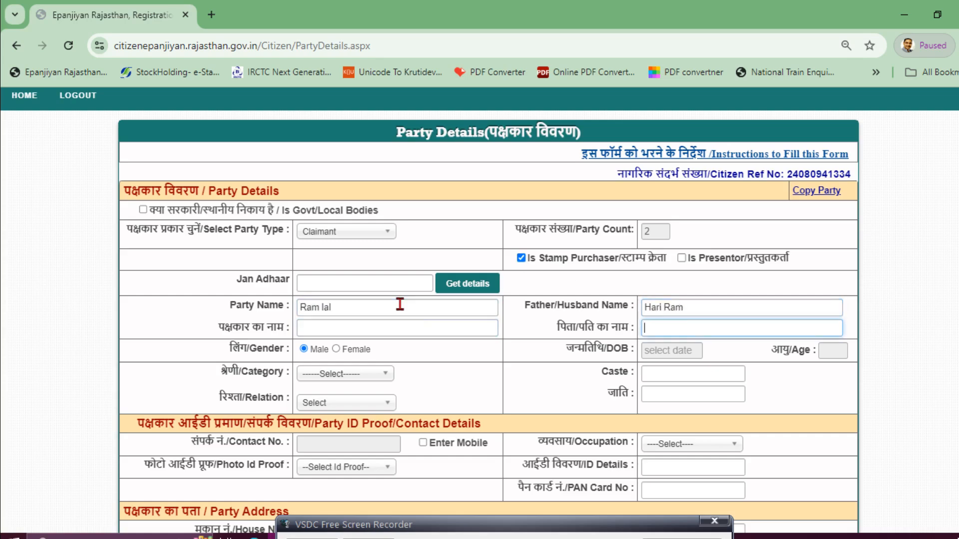
Step: Enter the claimant's Hindi name and father's name, and set the birth date to 01/08/2005
{"action": "left_click", "coordinate": [426, 325]}
{"action": "type", "text": "ram lal"}
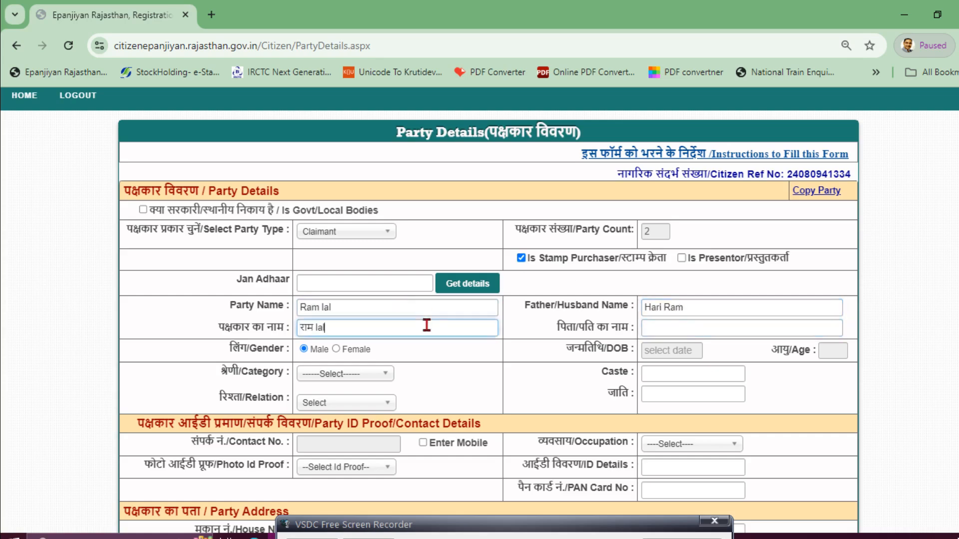
{"action": "key", "text": "Tab"}
{"action": "key", "text": "Tab"}
{"action": "type", "text": "ram"}
{"action": "key", "text": "Tab"}
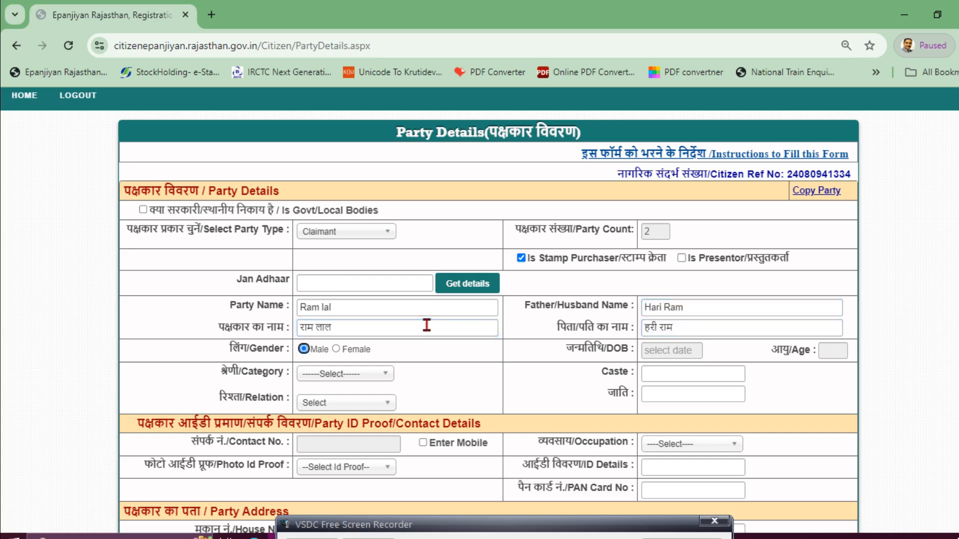
{"action": "left_click", "coordinate": [671, 351]}
{"action": "left_click", "coordinate": [749, 374]}
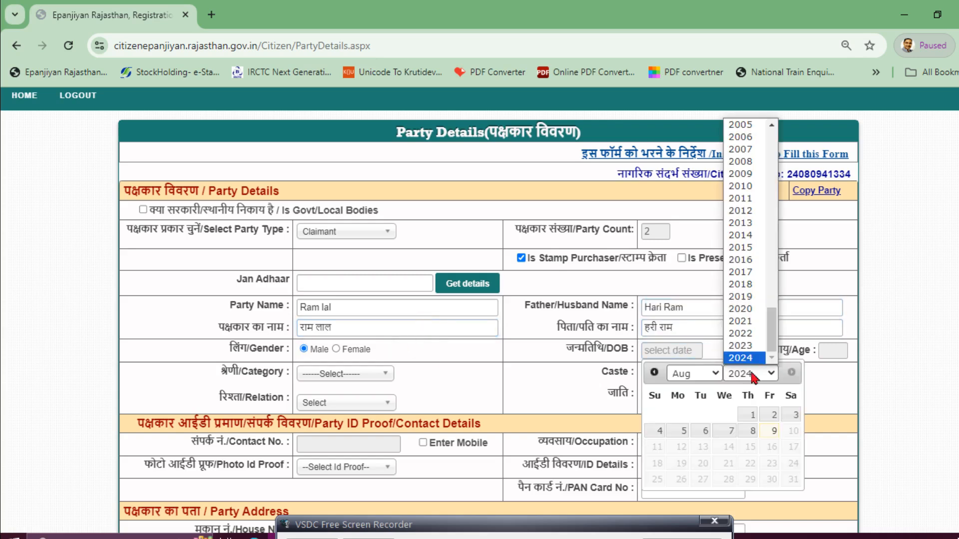
{"action": "left_click", "coordinate": [744, 121]}
{"action": "left_click", "coordinate": [683, 415]}
{"action": "scroll", "coordinate": [499, 363], "scroll_direction": "down", "scroll_amount": 1}
Step: Set the claimant's category to General with caste brahmin and Hindi caste ब्राह्मण
{"action": "left_click", "coordinate": [349, 302]}
{"action": "left_click", "coordinate": [336, 351]}
{"action": "left_click", "coordinate": [706, 301]}
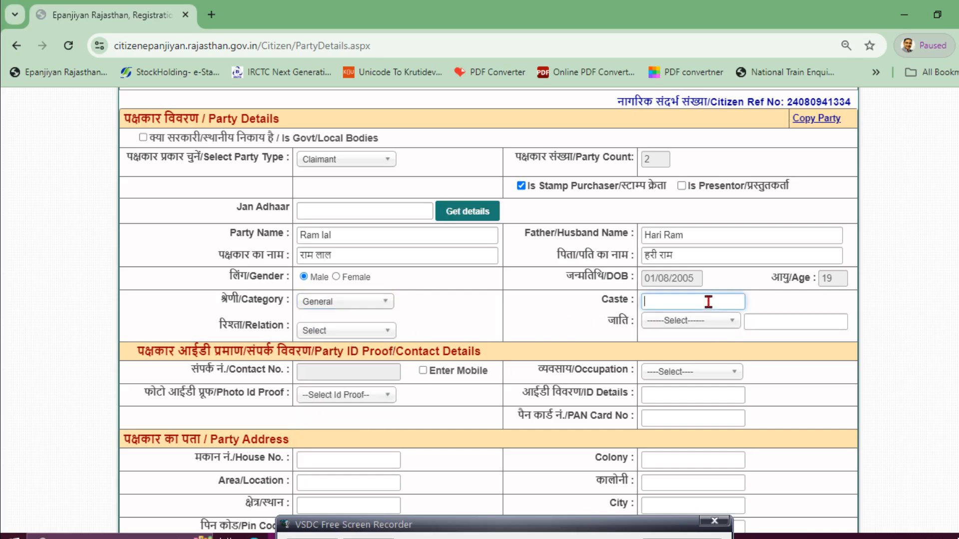
{"action": "type", "text": "brahmin"}
{"action": "key", "text": "Tab"}
{"action": "scroll", "coordinate": [706, 301], "scroll_direction": "down", "scroll_amount": 1}
{"action": "left_click", "coordinate": [721, 248]}
{"action": "left_click", "coordinate": [745, 253]}
{"action": "left_click", "coordinate": [730, 251]}
{"action": "left_click", "coordinate": [732, 427]}
{"action": "scroll", "coordinate": [732, 428], "scroll_direction": "down", "scroll_amount": 10}
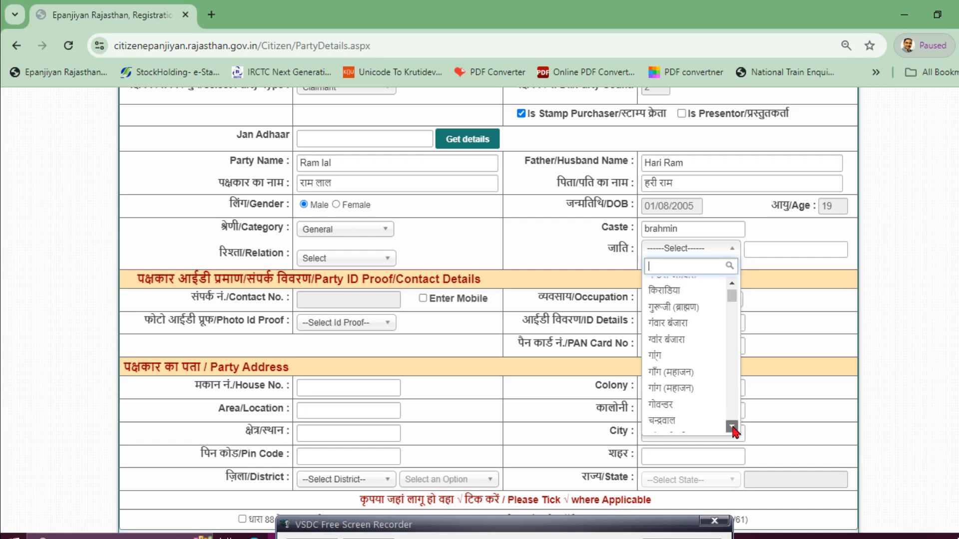
{"action": "left_click", "coordinate": [691, 402]}
Step: Set the claimant's relation to पुत्र, occupation to Farmer, and photo ID to Not Available
{"action": "left_click", "coordinate": [379, 258]}
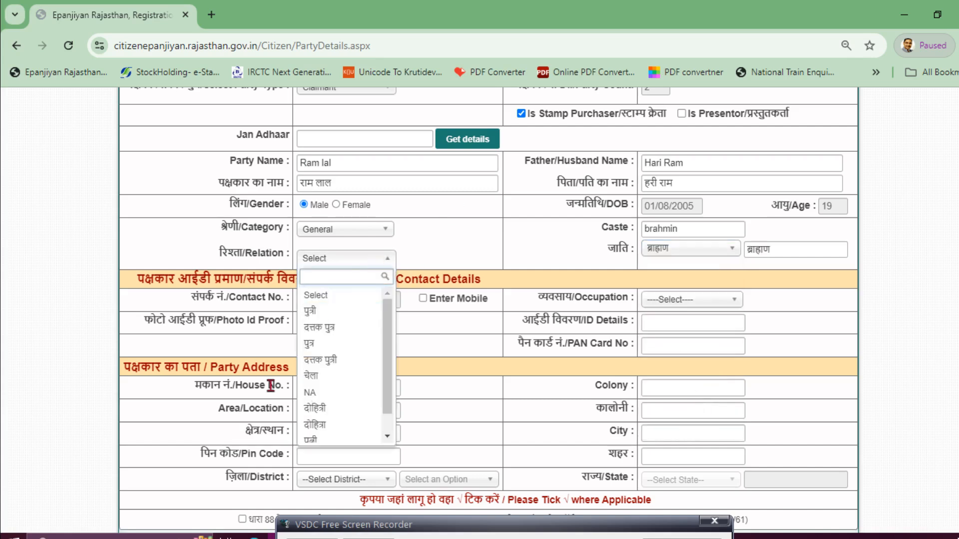
{"action": "left_click", "coordinate": [348, 344]}
{"action": "left_click", "coordinate": [692, 300]}
{"action": "left_click", "coordinate": [691, 413]}
{"action": "left_click", "coordinate": [346, 322]}
{"action": "left_click", "coordinate": [353, 433]}
{"action": "scroll", "coordinate": [674, 366], "scroll_direction": "down", "scroll_amount": 1}
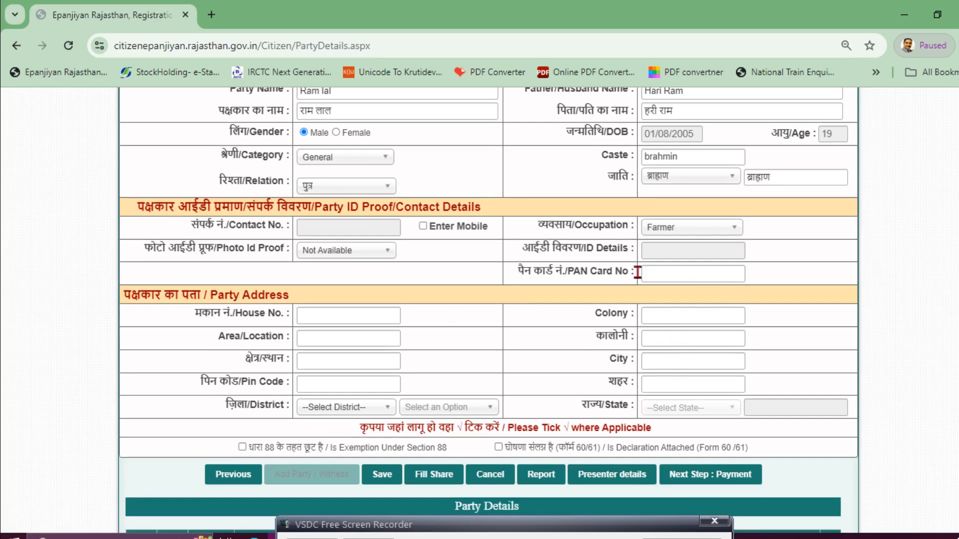
Step: Fill the claimant's house number, colony, area, city and pin code in English and Hindi
{"action": "left_click", "coordinate": [373, 318]}
{"action": "type", "text": "00"}
{"action": "key", "text": "Tab"}
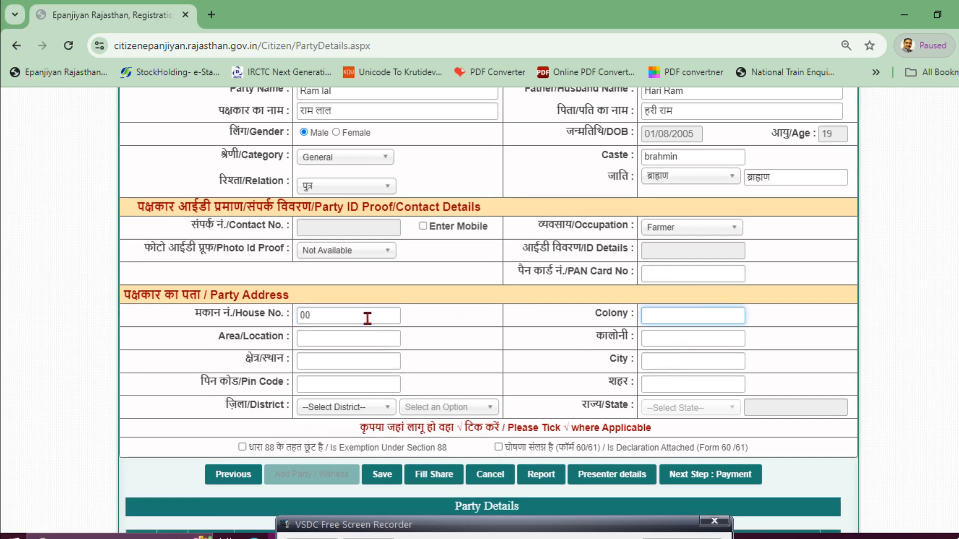
{"action": "type", "text": "jaipur"}
{"action": "key", "text": "Tab"}
{"action": "type", "text": "jaipur"}
{"action": "key", "text": "Tab"}
{"action": "type", "text": "jaipur"}
{"action": "key", "text": "Tab"}
{"action": "type", "text": "jaipur"}
{"action": "key", "text": "Tab"}
{"action": "type", "text": "jaipur"}
{"action": "key", "text": "Tab"}
{"action": "type", "text": "3"}
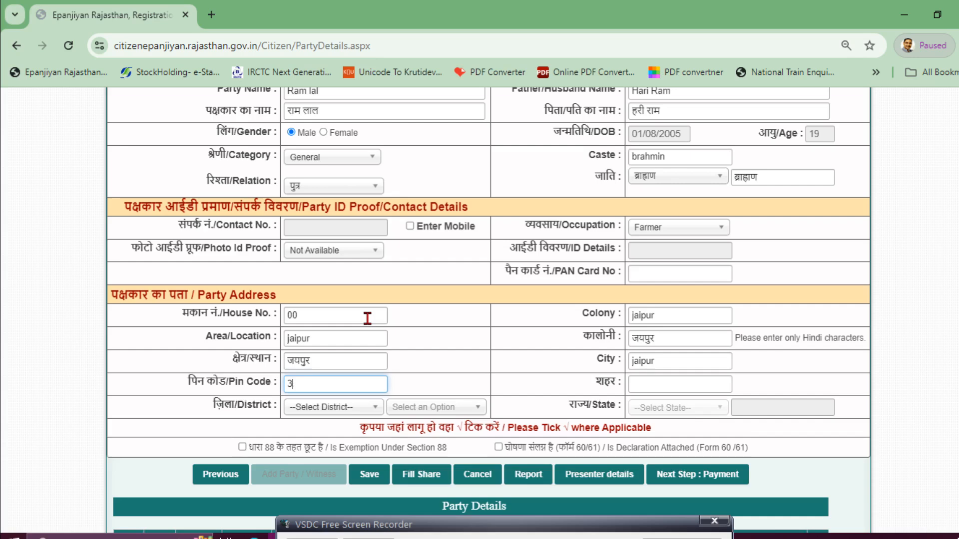
{"action": "type", "text": "200102001"}
{"action": "key", "text": "Tab"}
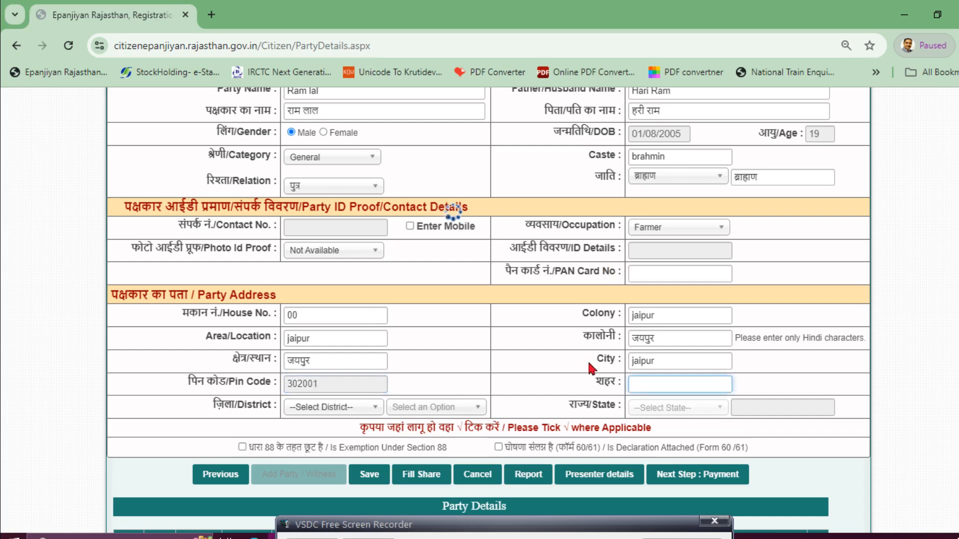
Step: Add the claimant's Hindi city name and save the claimant to the party list
{"action": "left_click", "coordinate": [713, 384]}
{"action": "type", "text": "ja"}
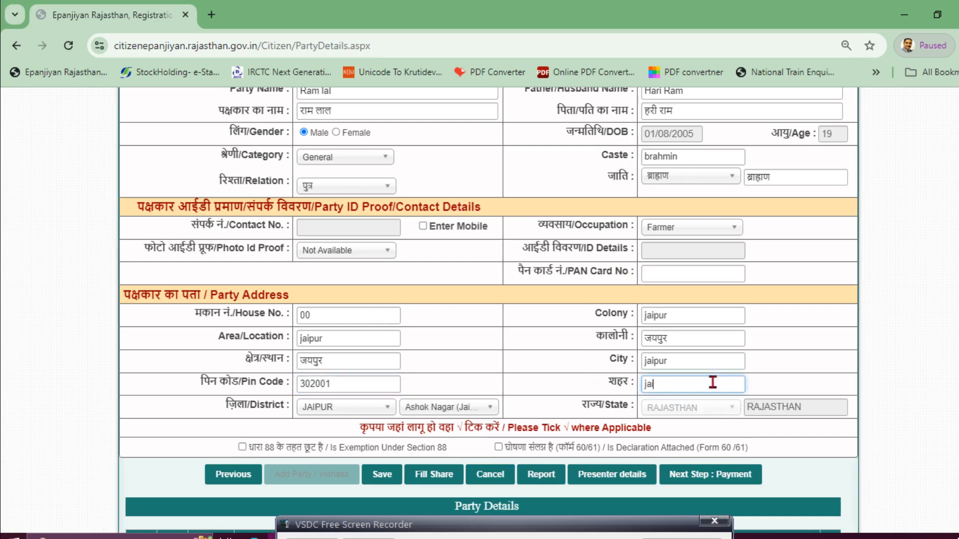
{"action": "type", "text": "ipur"}
{"action": "left_click", "coordinate": [382, 475]}
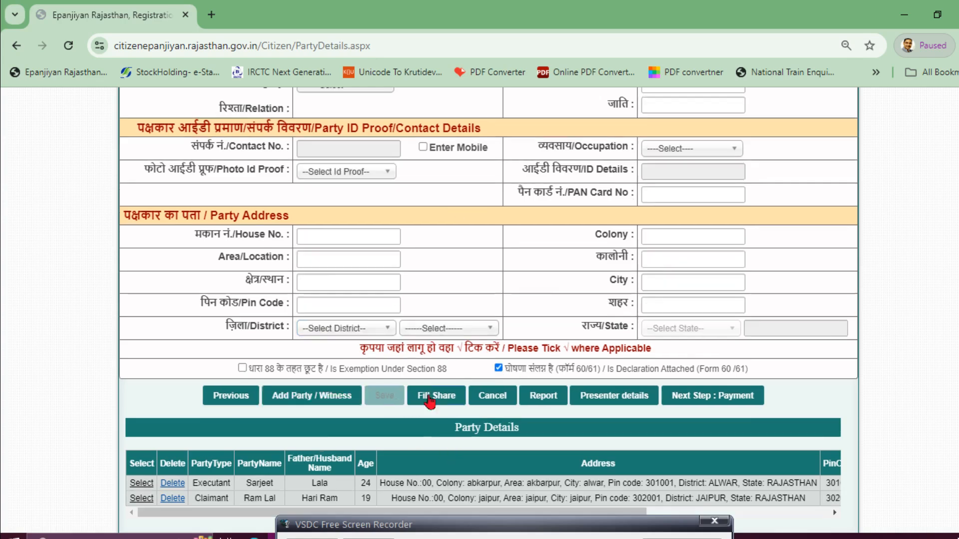
{"action": "scroll", "coordinate": [429, 397], "scroll_direction": "up", "scroll_amount": 3}
{"action": "scroll", "coordinate": [385, 272], "scroll_direction": "down", "scroll_amount": 4}
{"action": "left_click", "coordinate": [354, 321]}
Step: Switch the party type to Witness and go to the Fill Share page for the buyer
{"action": "scroll", "coordinate": [388, 286], "scroll_direction": "up", "scroll_amount": 5}
{"action": "left_click", "coordinate": [384, 229]}
{"action": "left_click", "coordinate": [320, 312]}
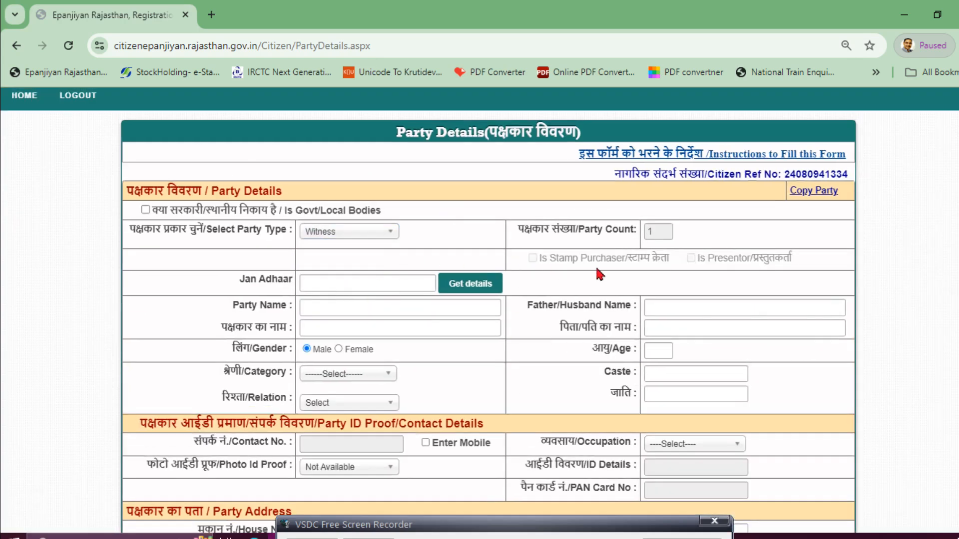
{"action": "scroll", "coordinate": [475, 307], "scroll_direction": "down", "scroll_amount": 7}
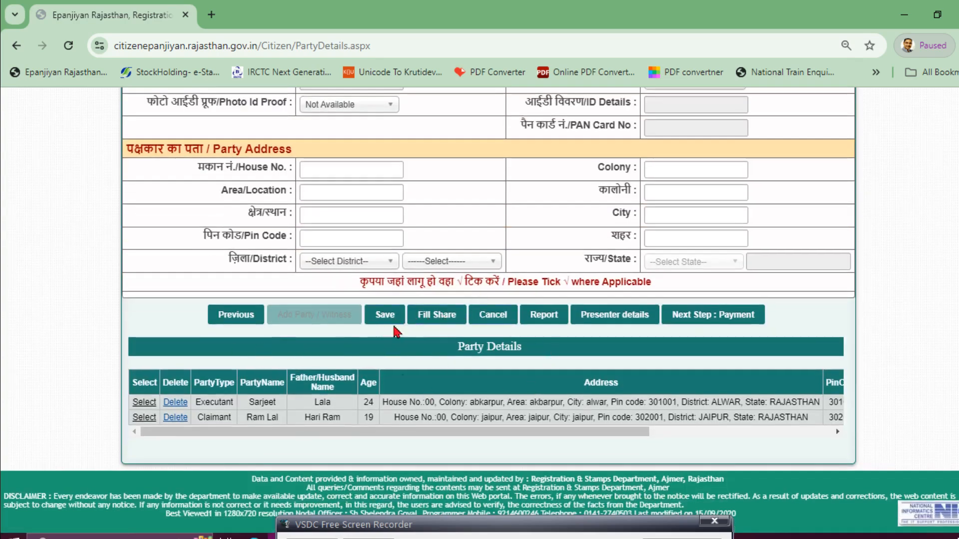
{"action": "left_click", "coordinate": [429, 320]}
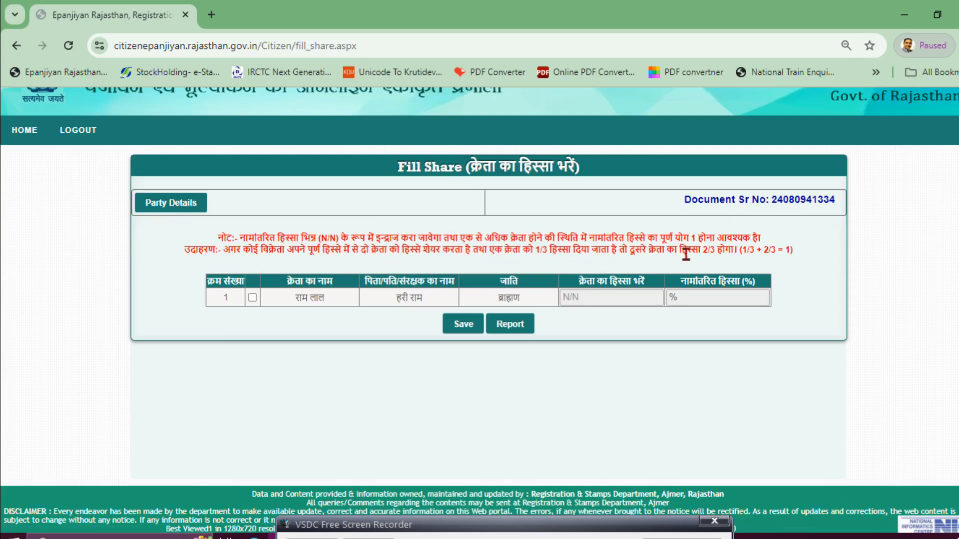
Step: Select the buyer's row and enter a 1/1 share, letting the percentage recalculate
{"action": "left_click", "coordinate": [252, 298]}
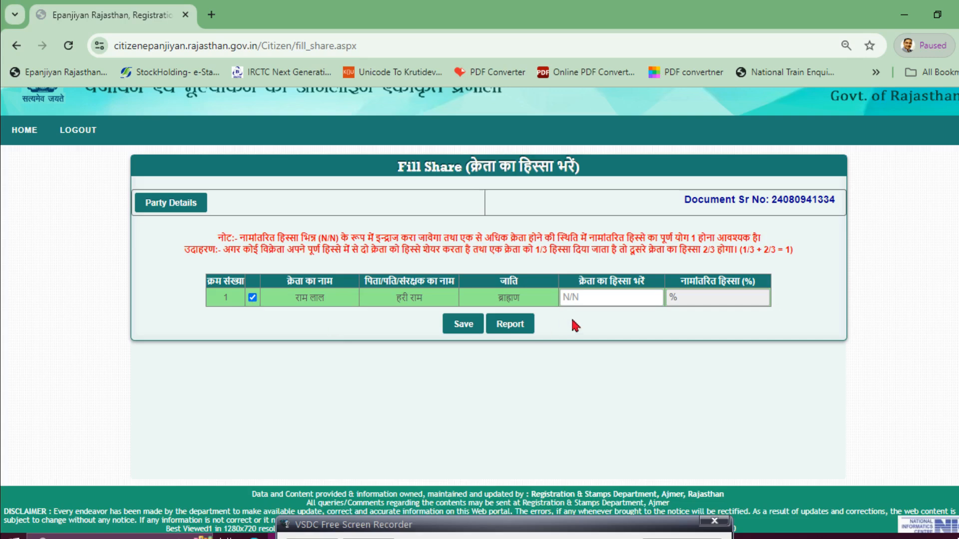
{"action": "left_click", "coordinate": [596, 300]}
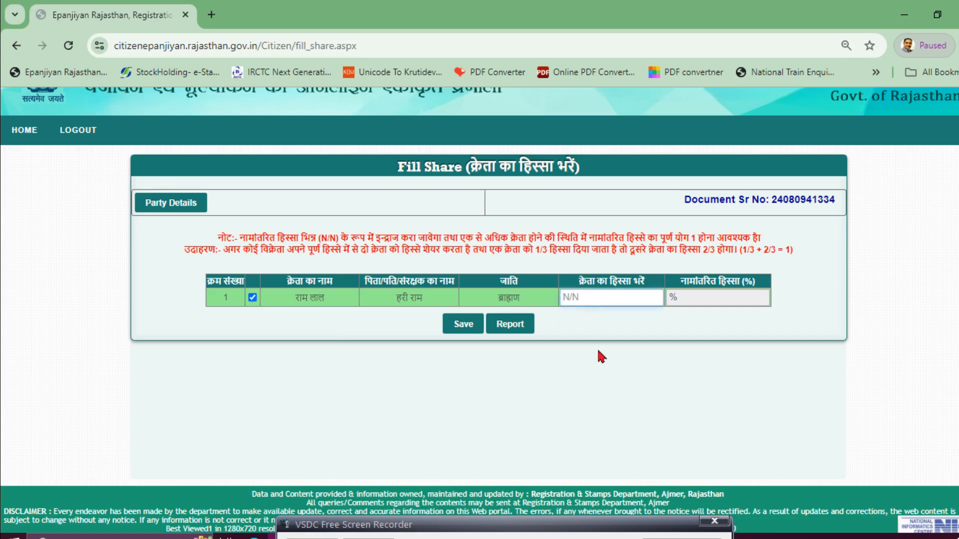
{"action": "type", "text": "1/1"}
{"action": "key", "text": "Tab"}
{"action": "left_click", "coordinate": [588, 299]}
{"action": "key", "text": "BackSpace"}
{"action": "type", "text": "2"}
{"action": "key", "text": "Tab"}
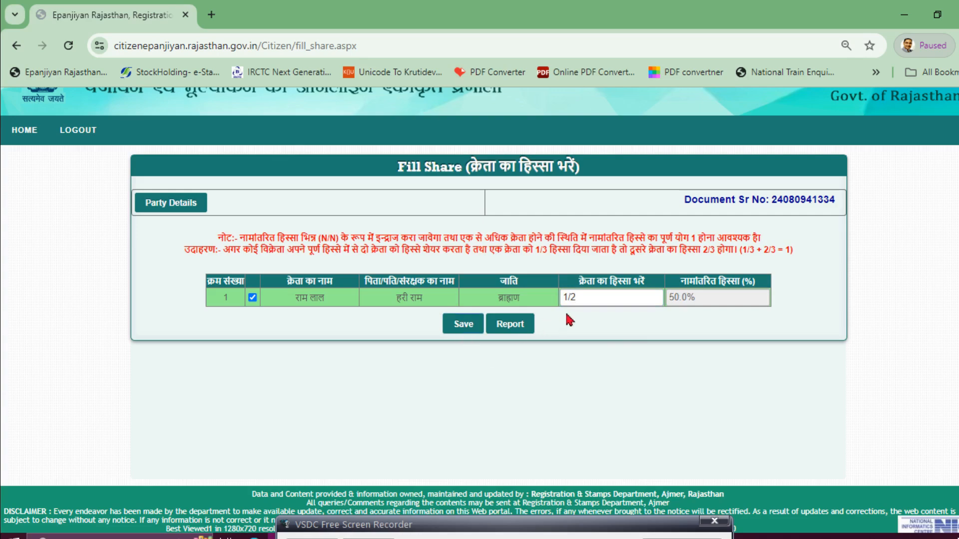
{"action": "left_click", "coordinate": [582, 299]}
{"action": "left_click", "coordinate": [619, 317]}
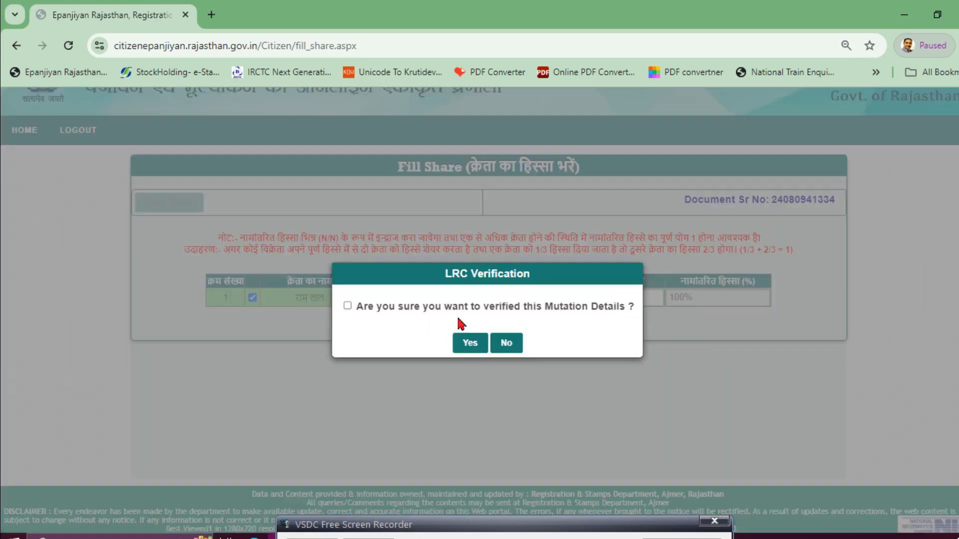
Step: Save the buyer's share, confirm the mutation verification, and dismiss the success message
{"action": "left_click", "coordinate": [461, 323]}
{"action": "left_click", "coordinate": [346, 306]}
{"action": "left_click", "coordinate": [479, 343]}
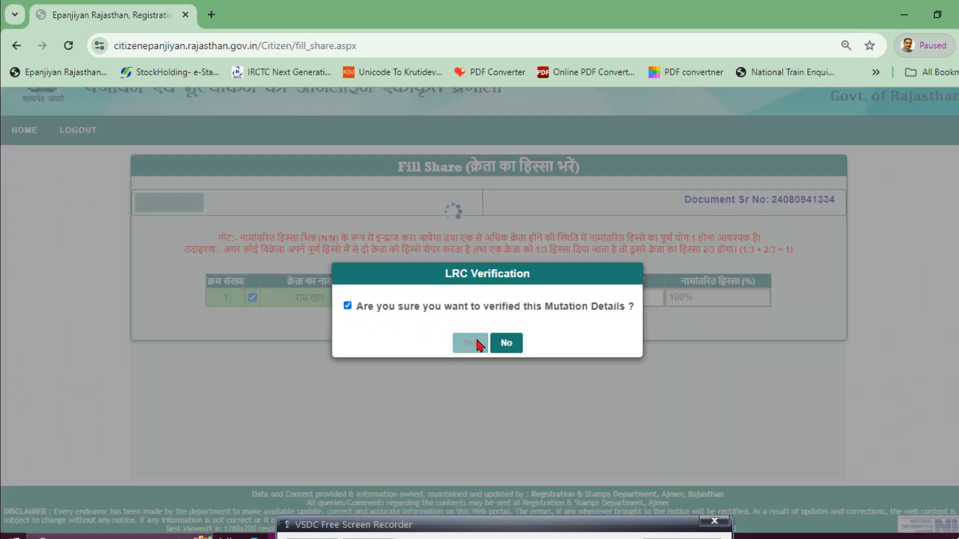
{"action": "left_click", "coordinate": [613, 138]}
{"action": "left_click", "coordinate": [520, 325]}
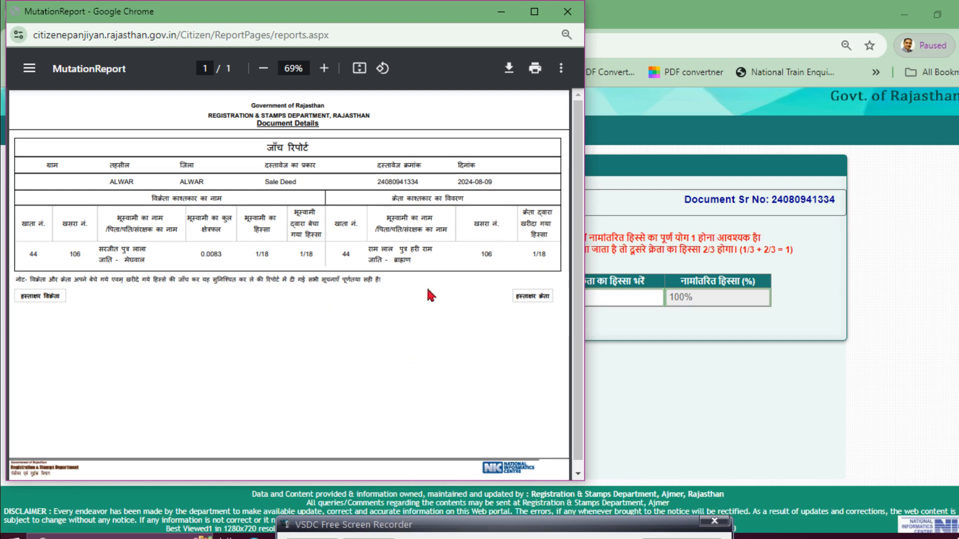
{"action": "left_click", "coordinate": [567, 12]}
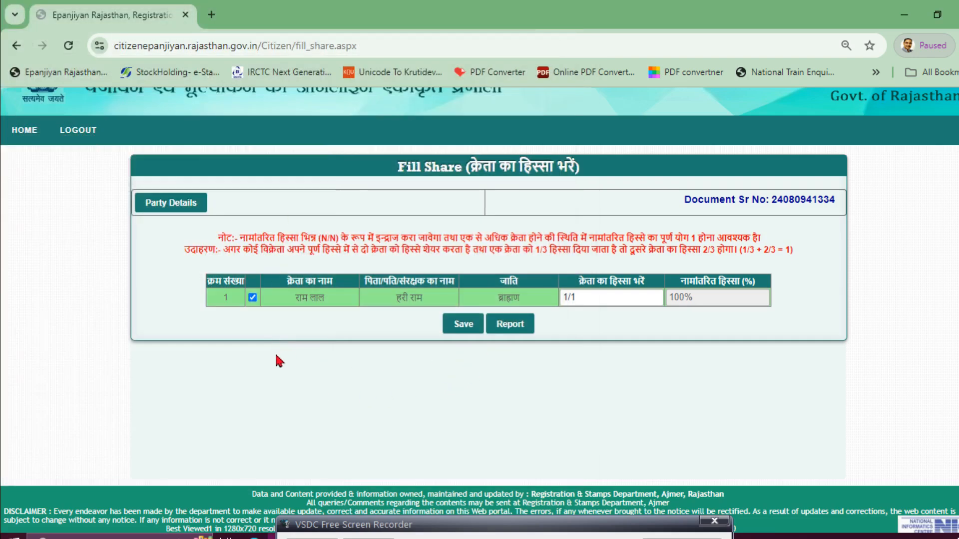
Step: Return from the Fill Share page to Party Details and view the Alwar Executant and Jaipur Claimant in the party table
{"action": "left_click", "coordinate": [185, 205]}
{"action": "scroll", "coordinate": [512, 334], "scroll_direction": "down", "scroll_amount": 9}
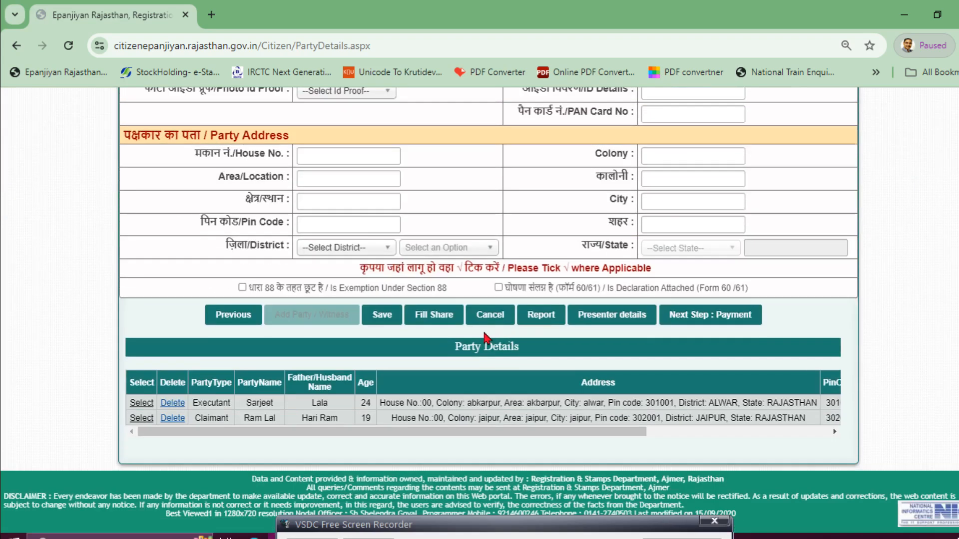